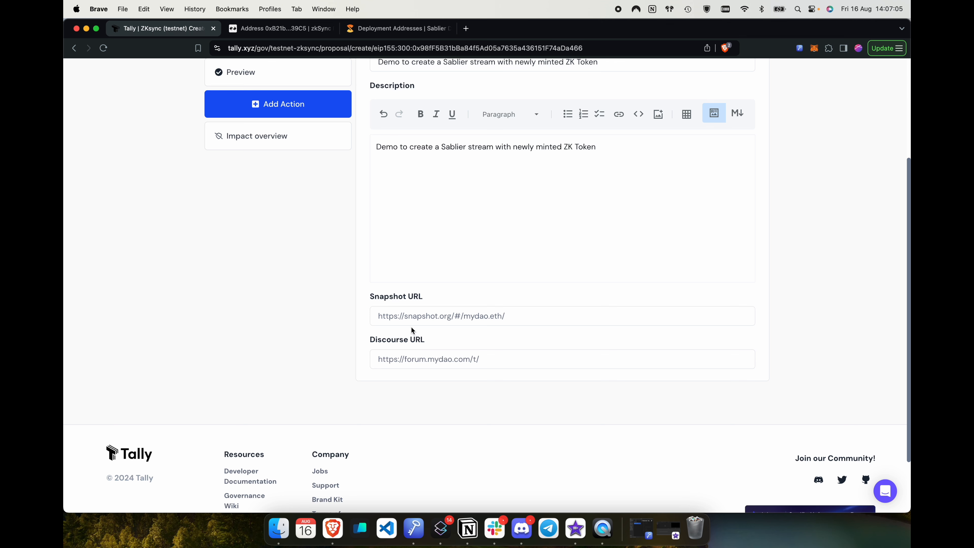
Add a custom action to the proposal, leaving the Snapshot and Discourse URLs empty
click(428, 316)
click(425, 363)
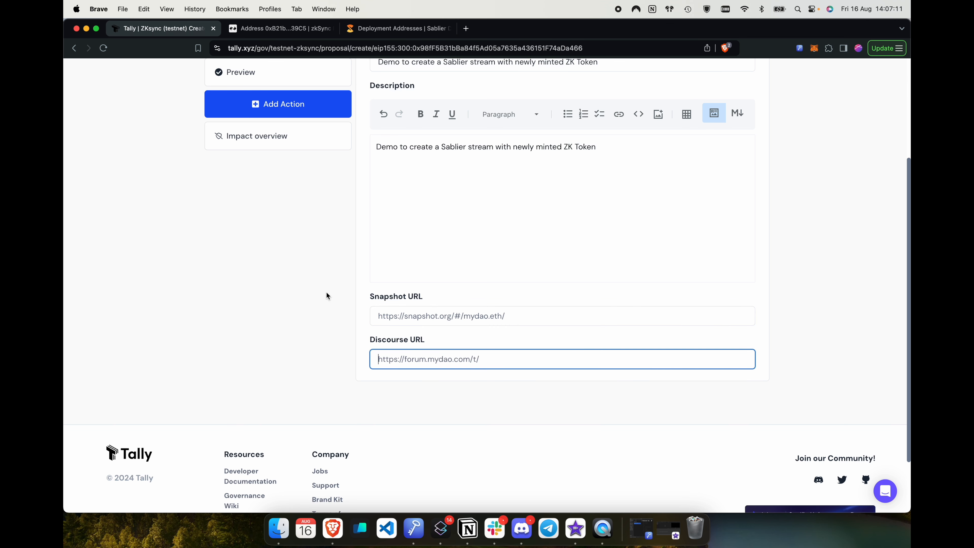
scroll(321, 288, up, 2)
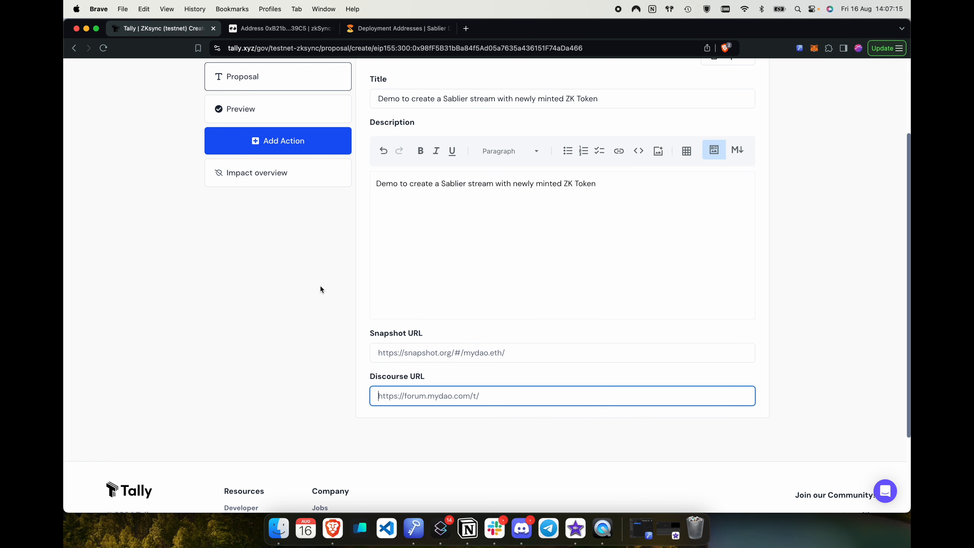
scroll(321, 289, up, 5)
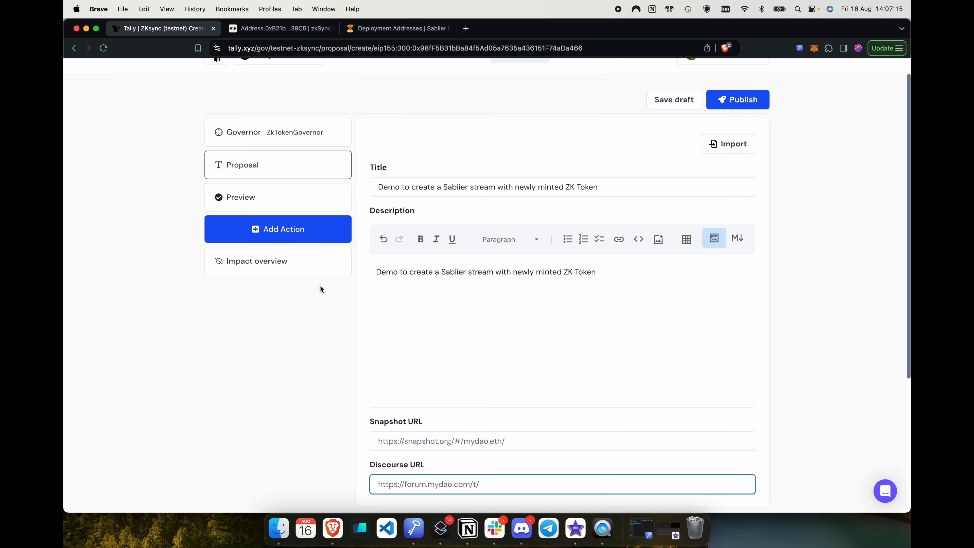
click(275, 230)
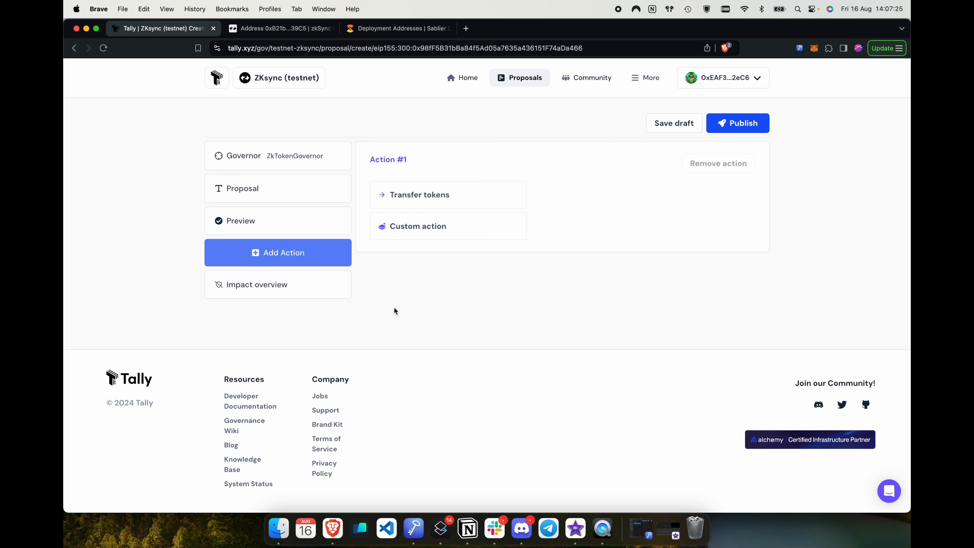
click(404, 226)
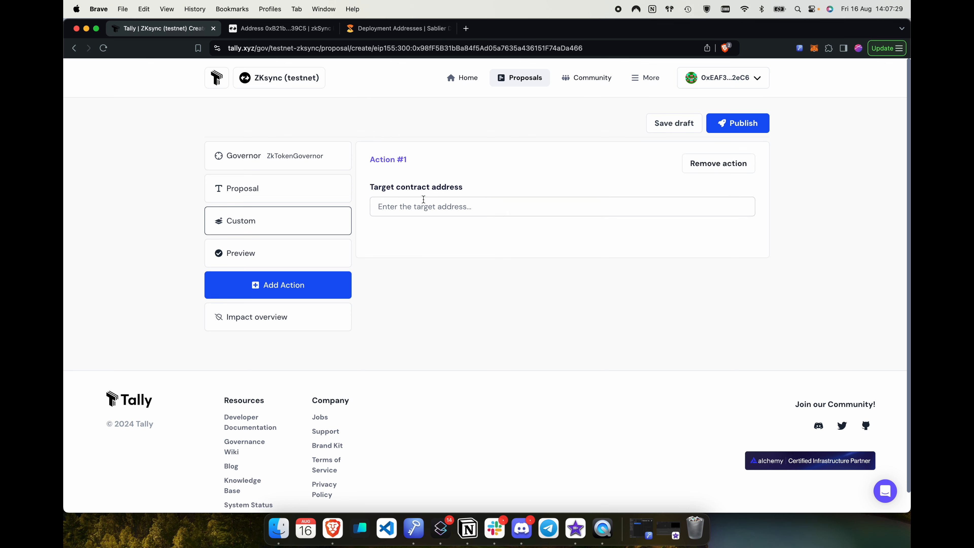
Copy the ZkNationSablierGateway contract address from the zkSync Era block explorer and paste it as Action #1's target contract address in Tally
click(271, 31)
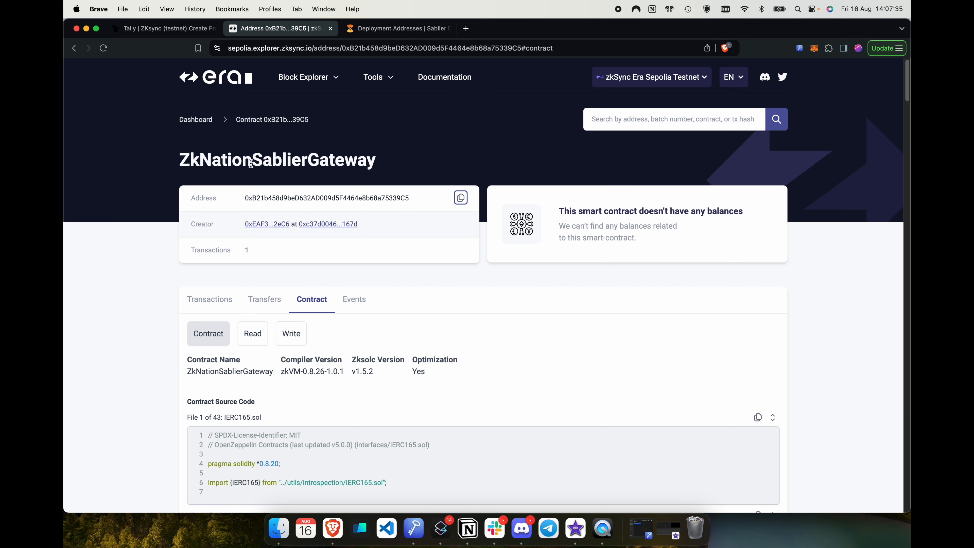
scroll(306, 260, down, 5)
scroll(306, 264, up, 5)
click(461, 197)
click(165, 28)
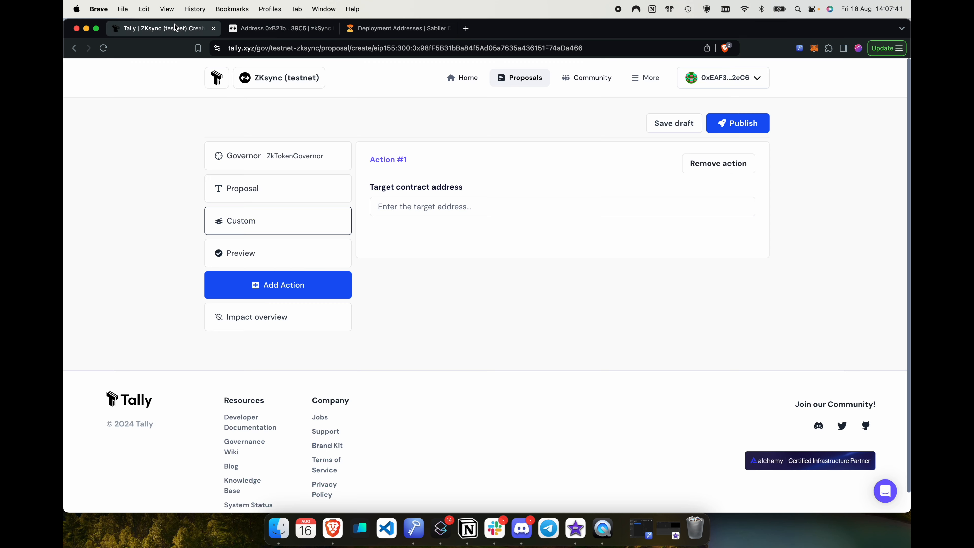
click(429, 206)
key(cmd+v)
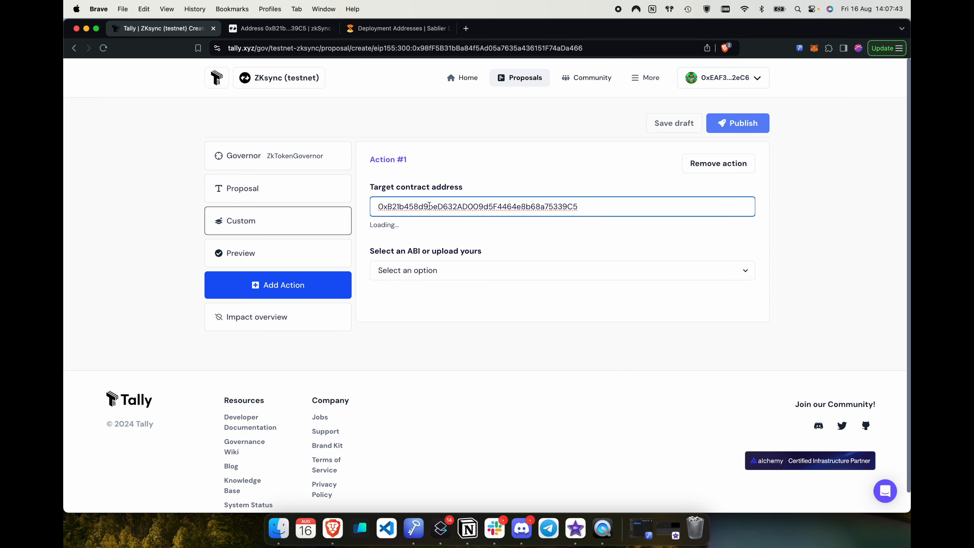
Keep the imported ABI for the action and choose mintAndCreateWithDurationsLL as the contract method
scroll(417, 336, down, 2)
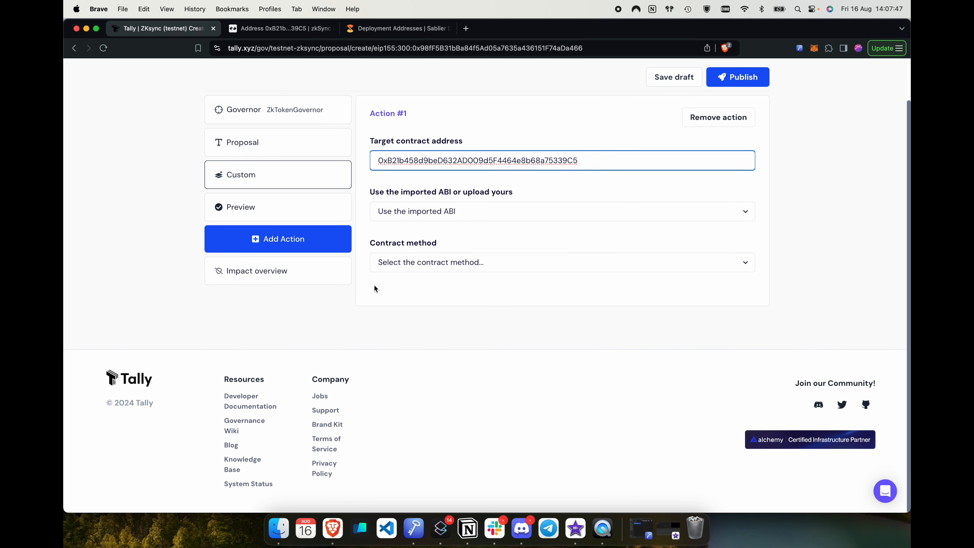
scroll(374, 288, up, 1)
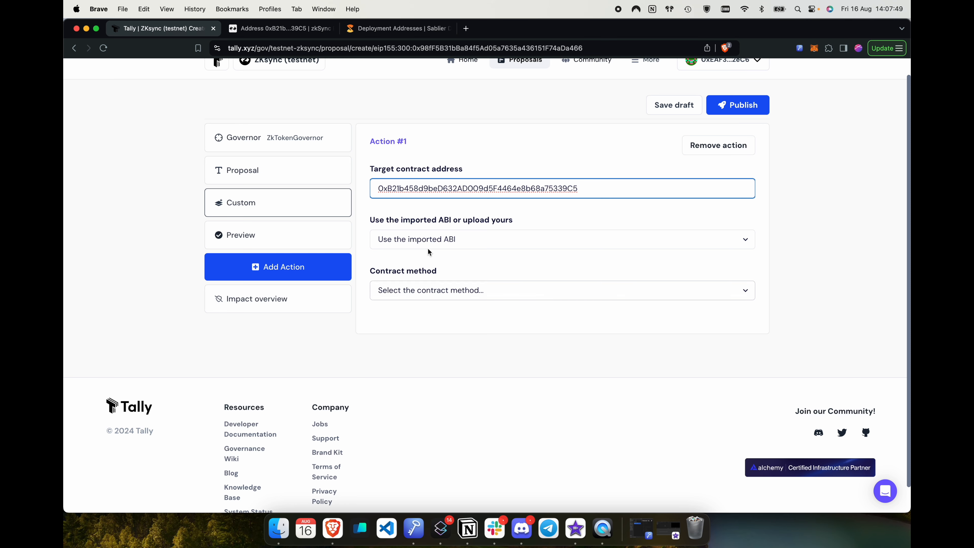
click(426, 258)
click(441, 253)
click(430, 303)
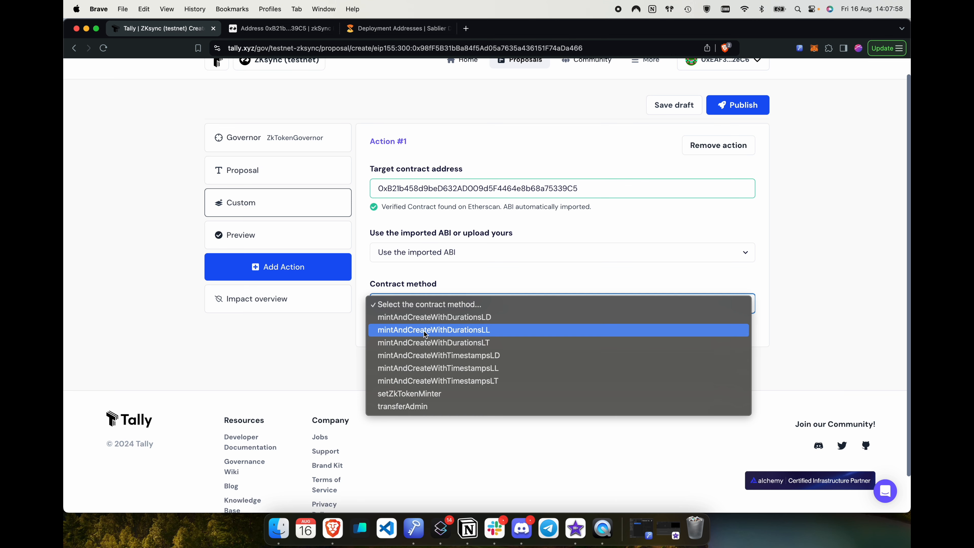
click(465, 332)
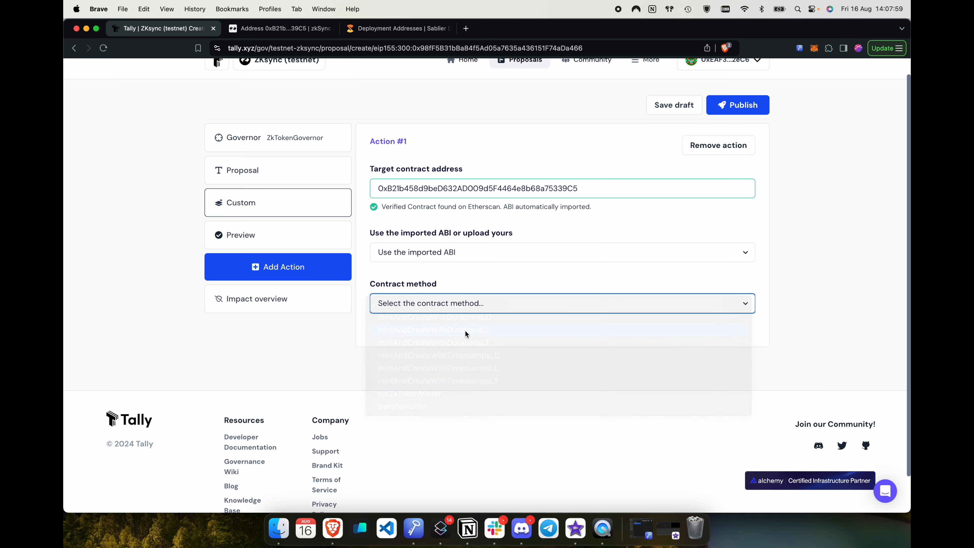
Copy the zkSync Sepolia SablierV2LockupLinear address from the Sablier Docs and paste it as the lockupLinear argument in Tally
scroll(320, 354, down, 3)
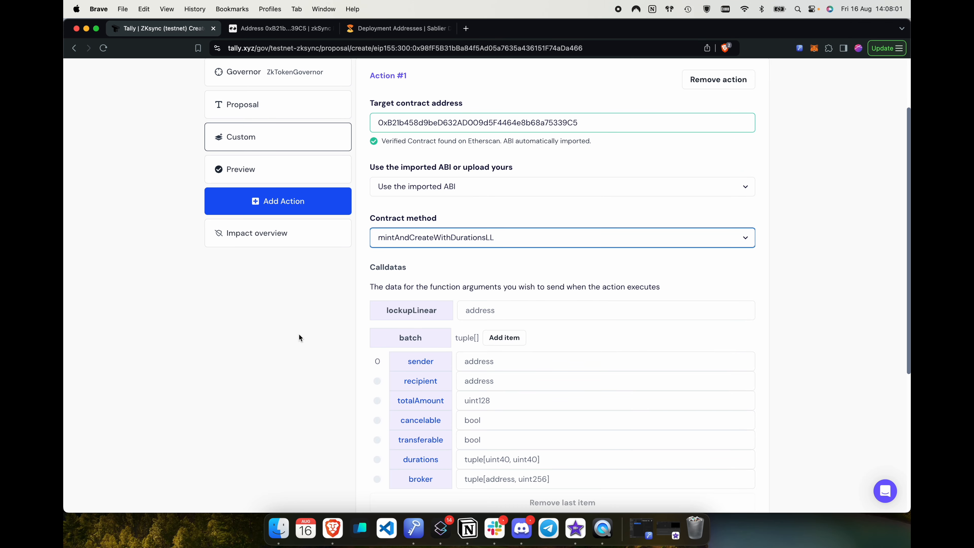
scroll(299, 335, down, 2)
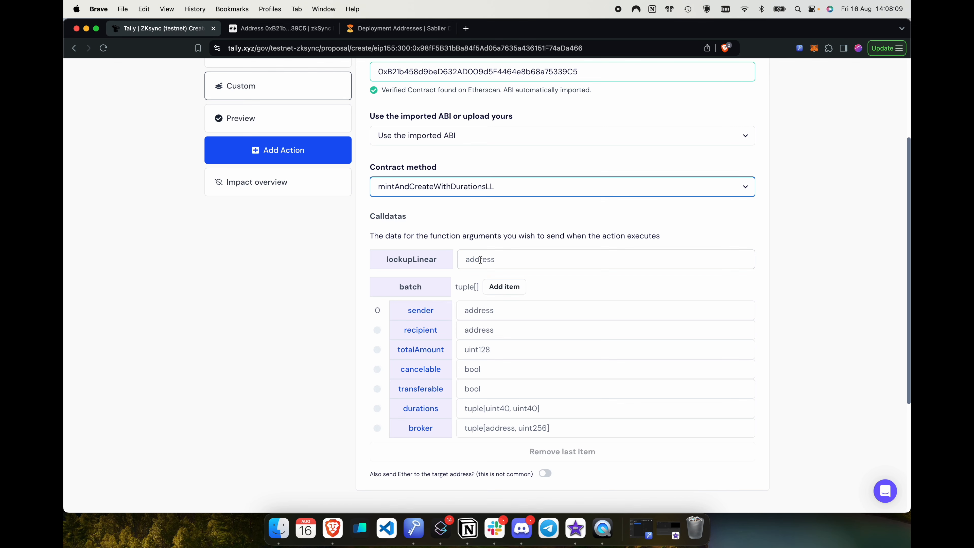
click(424, 31)
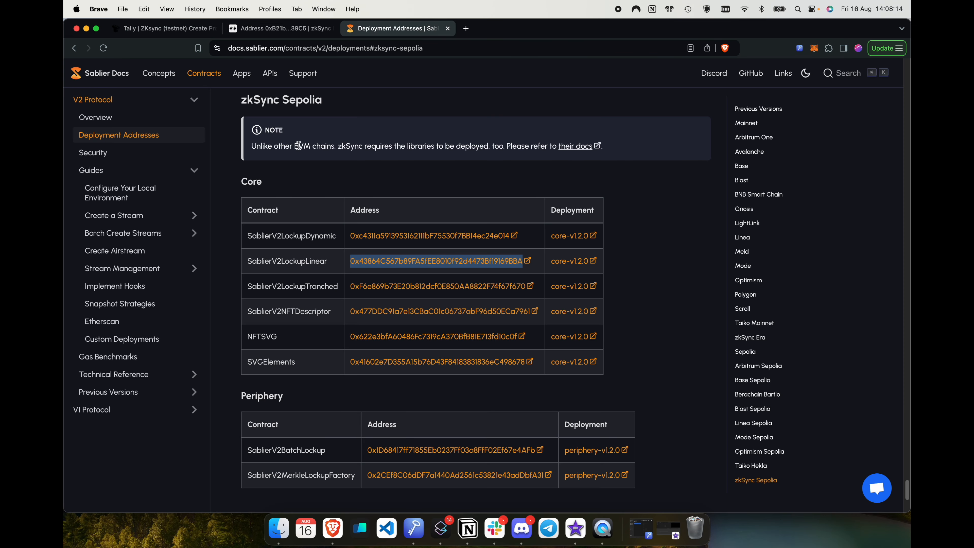
click(266, 47)
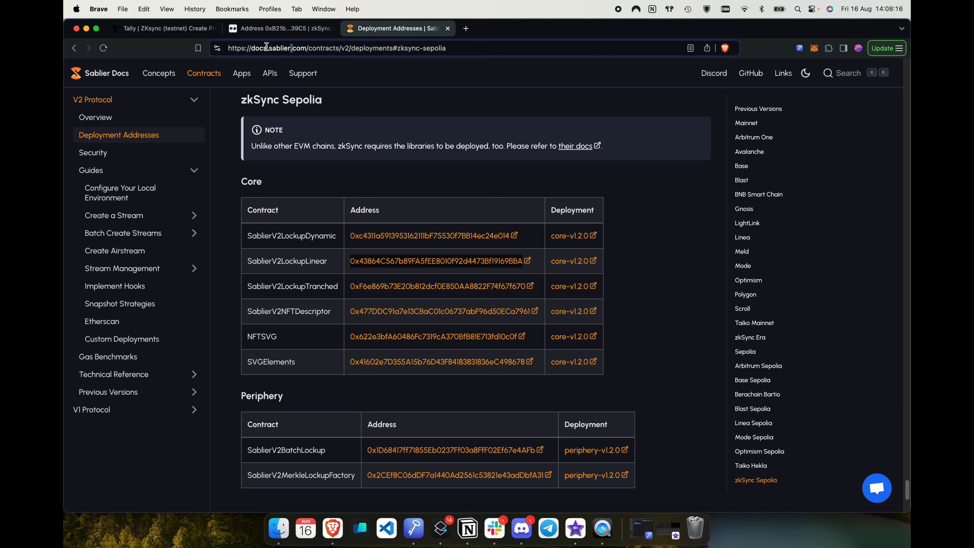
click(554, 161)
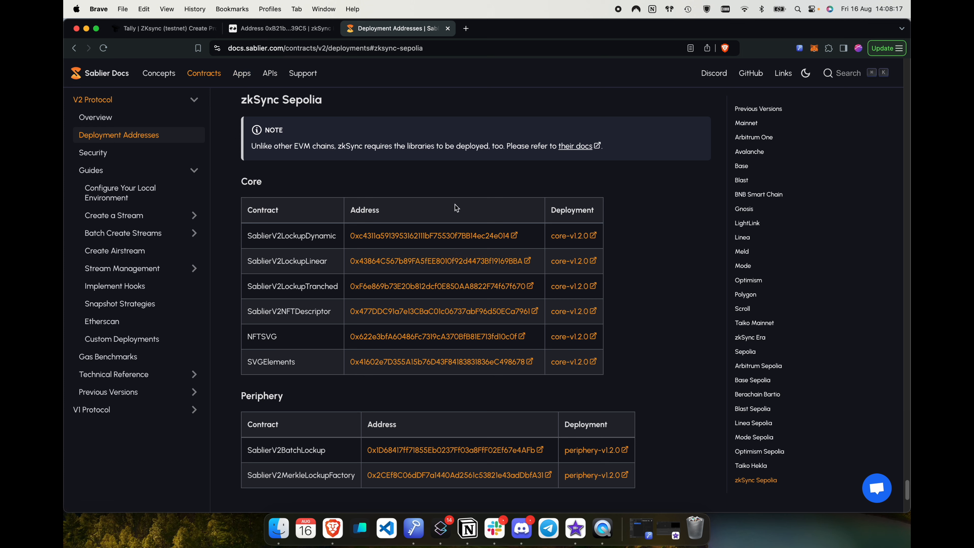
right_click(382, 261)
click(400, 352)
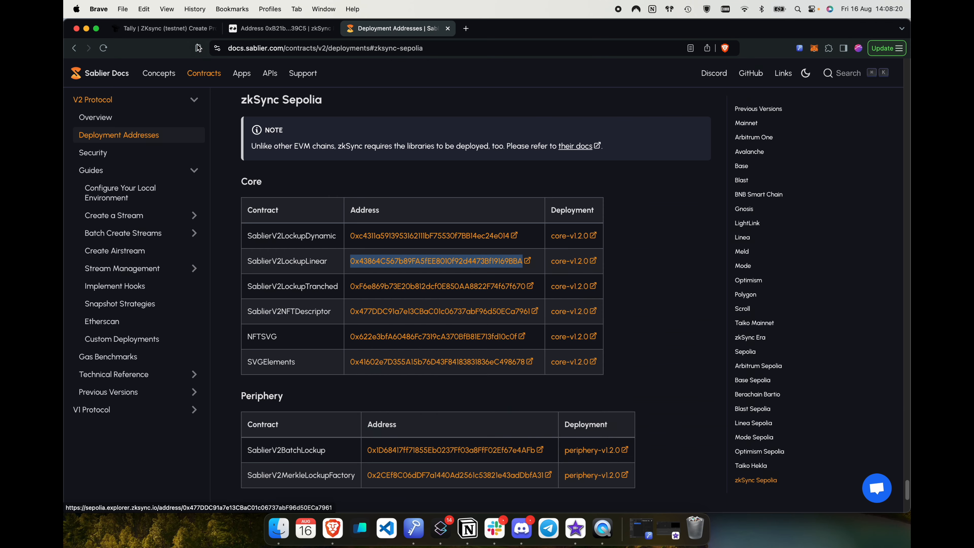
click(164, 28)
click(505, 253)
key(super+v)
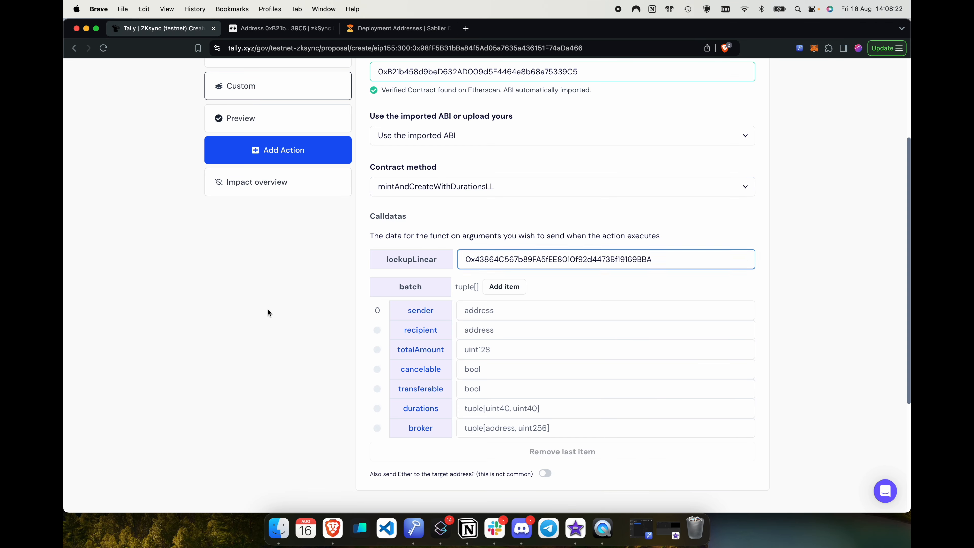
Add two more items to the batch argument in the calldatas
scroll(267, 311, down, 3)
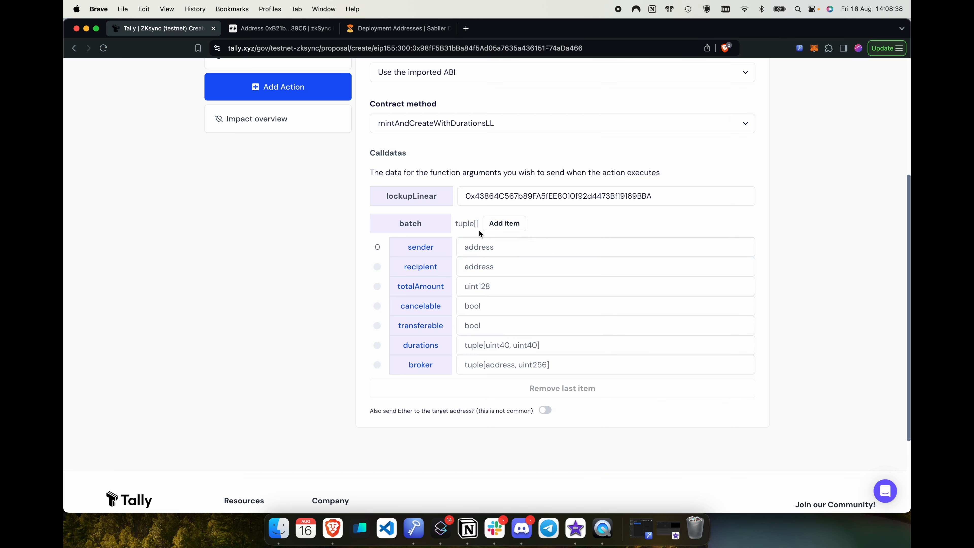
scroll(480, 234, down, 1)
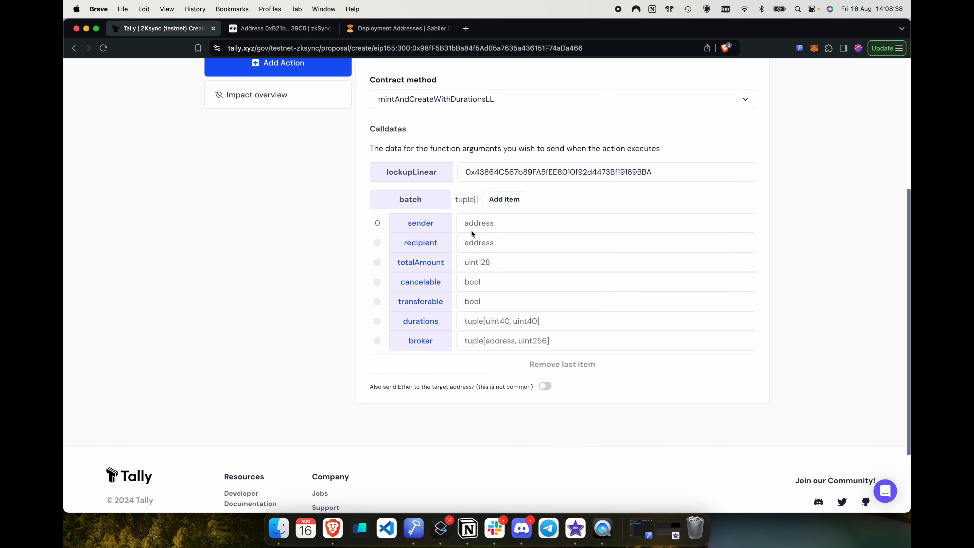
click(503, 203)
scroll(537, 403, down, 4)
scroll(507, 230, up, 2)
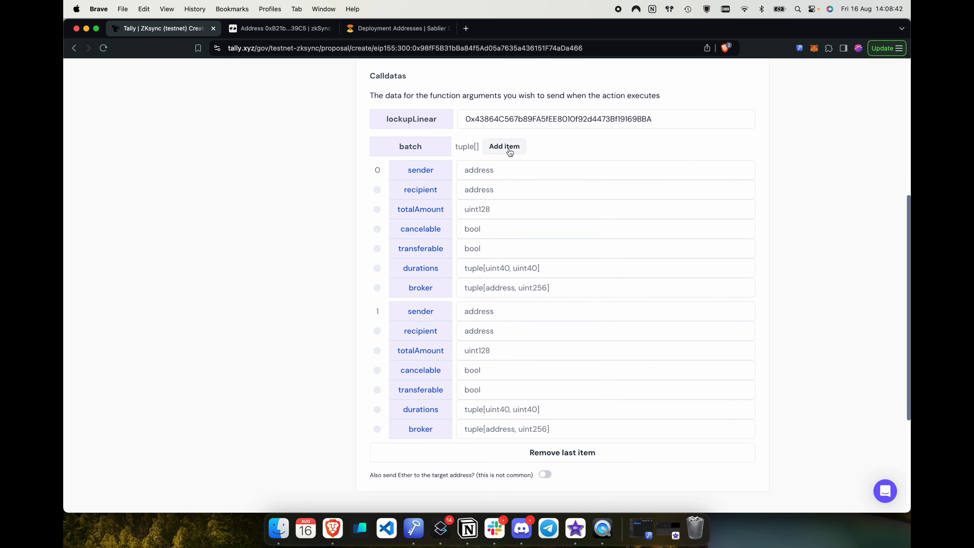
click(506, 148)
scroll(506, 256, down, 5)
scroll(505, 256, up, 2)
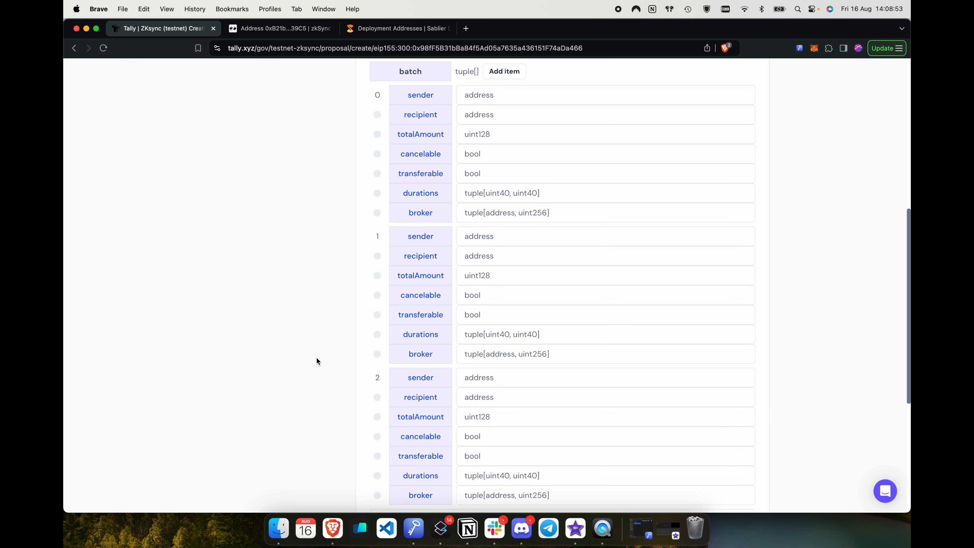
Remove the two extra batch items so only item 0 is left
scroll(556, 422, down, 4)
click(550, 380)
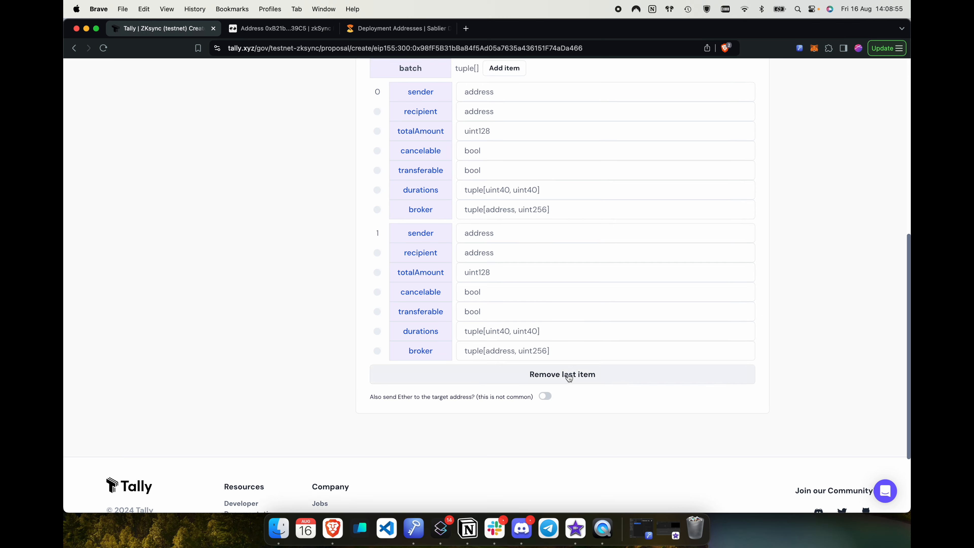
click(567, 375)
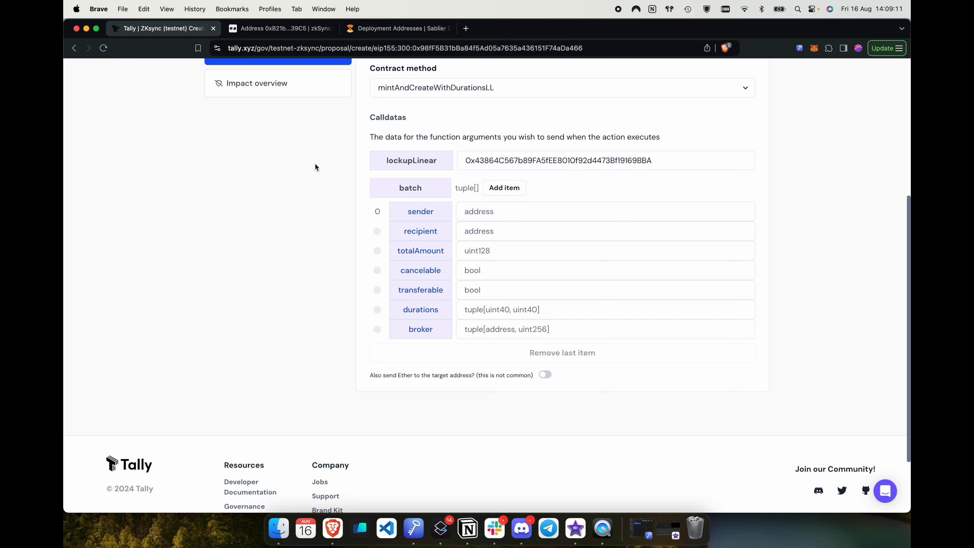
Copy the Timelock address from the Google Docs notes and paste it as the sender of batch item 0 in Tally
key(ctrl+Left)
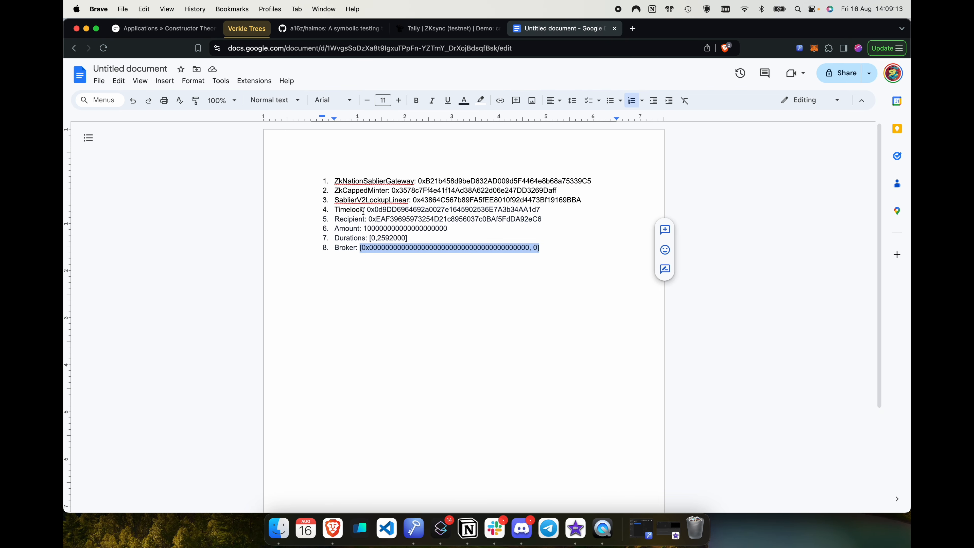
double_click(406, 207)
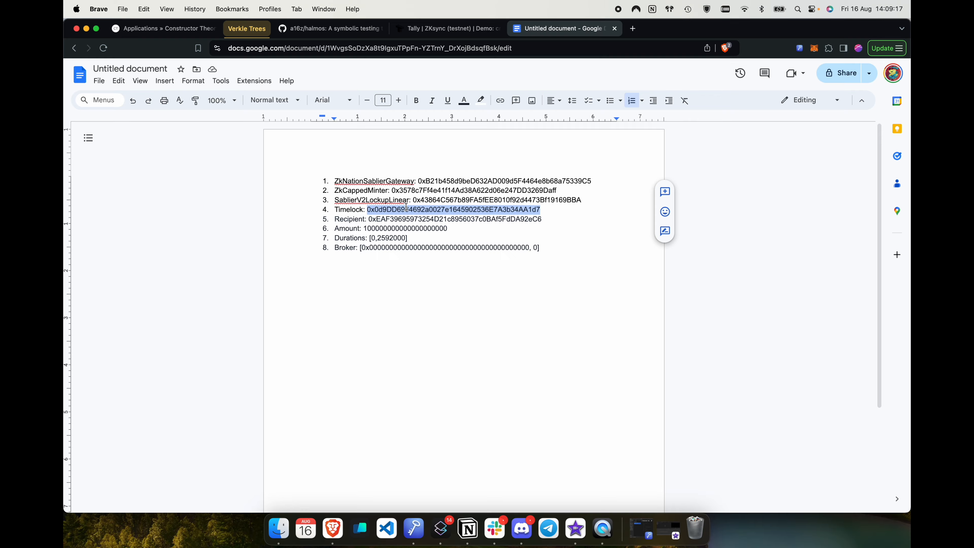
key(super+c)
key(ctrl+Right)
click(507, 212)
key(super+v)
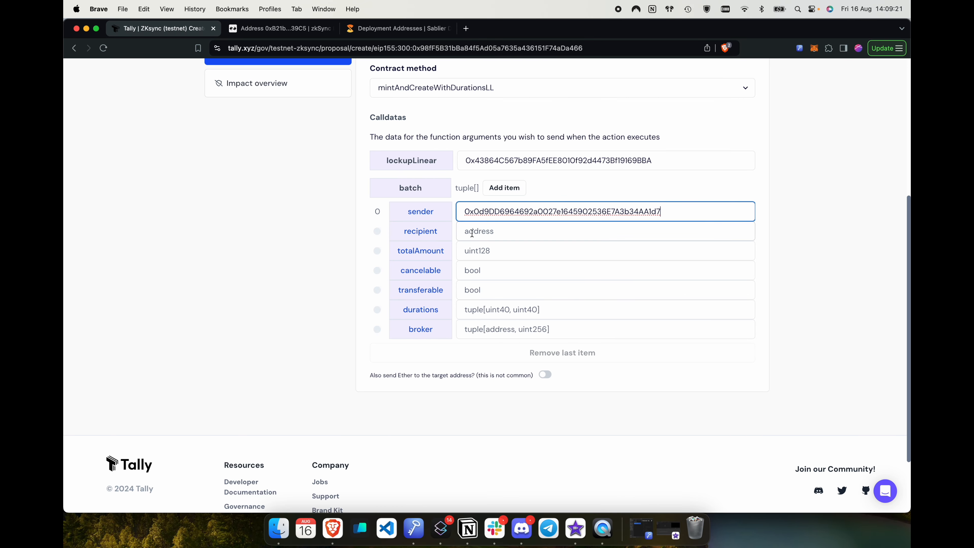
Copy the account address from the MetaMask wallet and paste it as the recipient of batch item 0
click(815, 47)
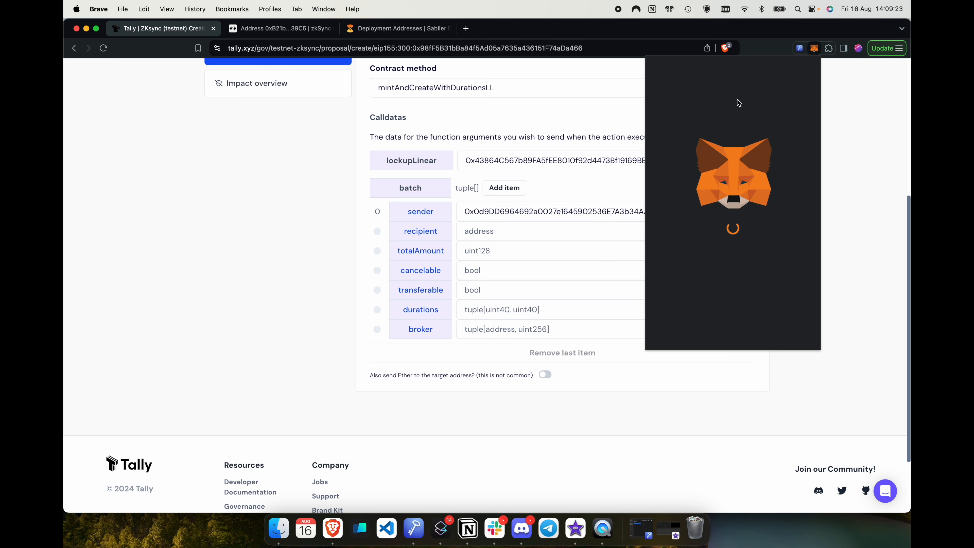
click(734, 84)
click(866, 133)
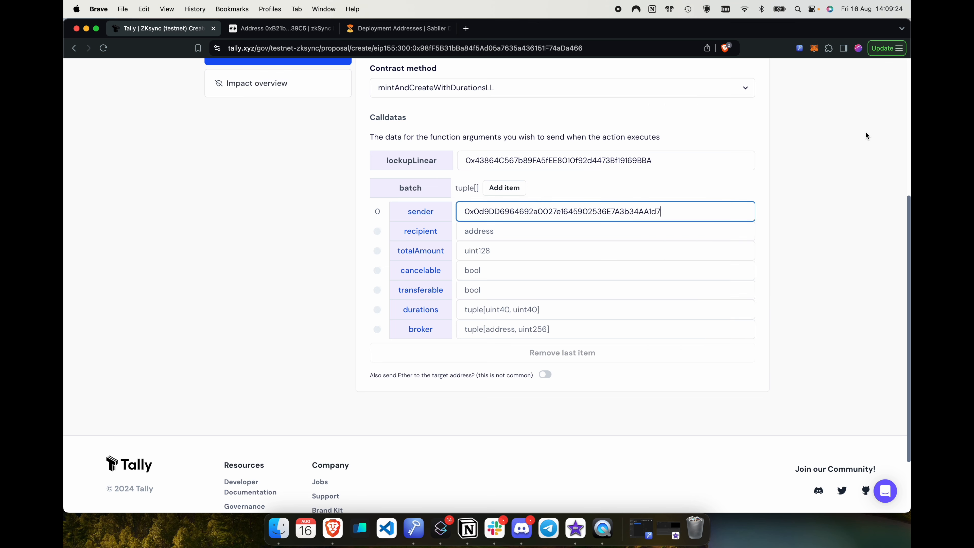
click(478, 231)
key(super+v)
Copy the Amount value from the Google Docs notes and paste it as the totalAmount of batch item 0 in Tally
click(492, 252)
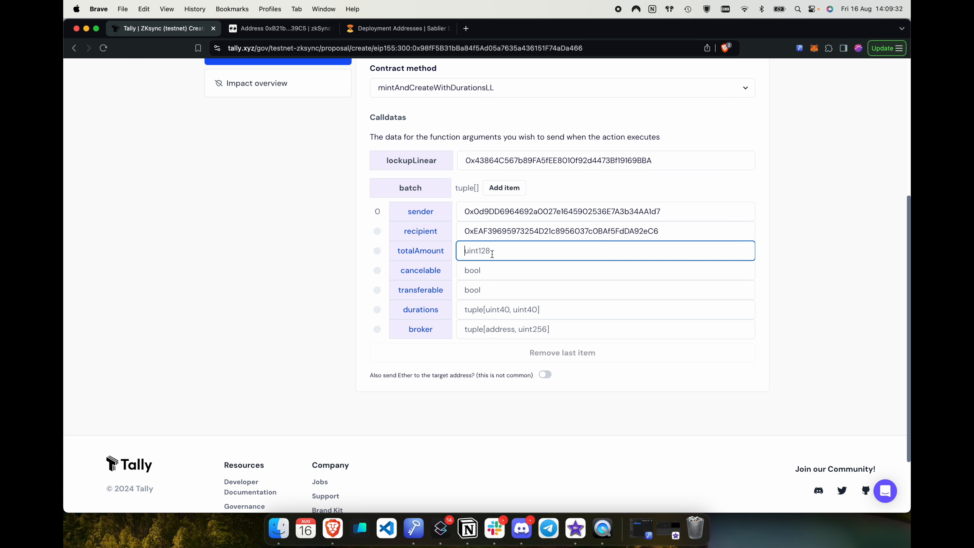
key(super+grave)
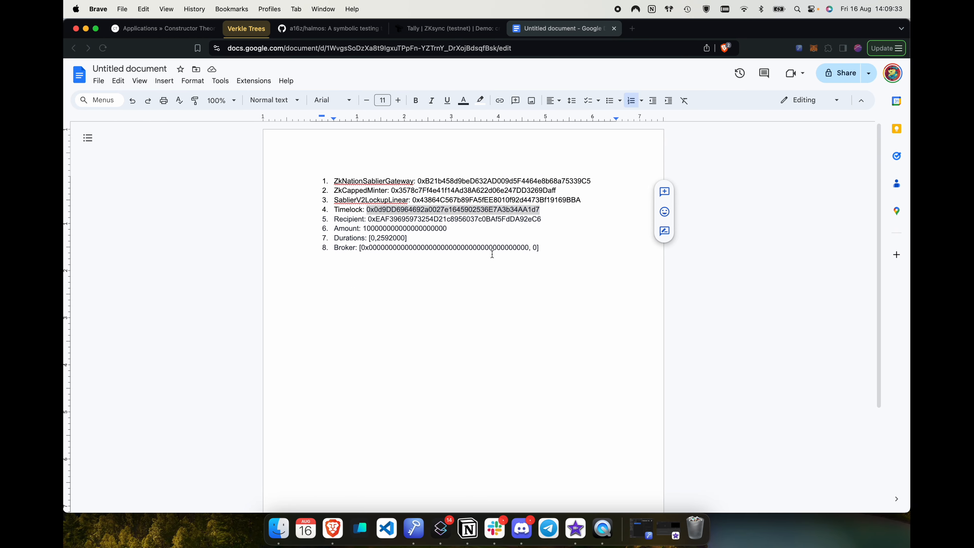
double_click(399, 229)
key(super+c)
key(super+grave)
click(498, 251)
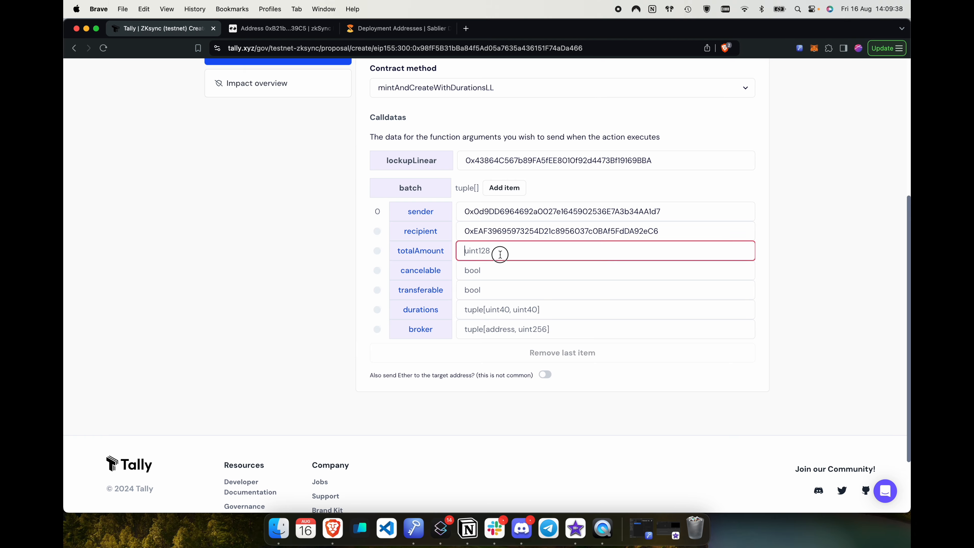
key(super+v)
Set cancelable to false and transferable to true for batch item 0
click(482, 271)
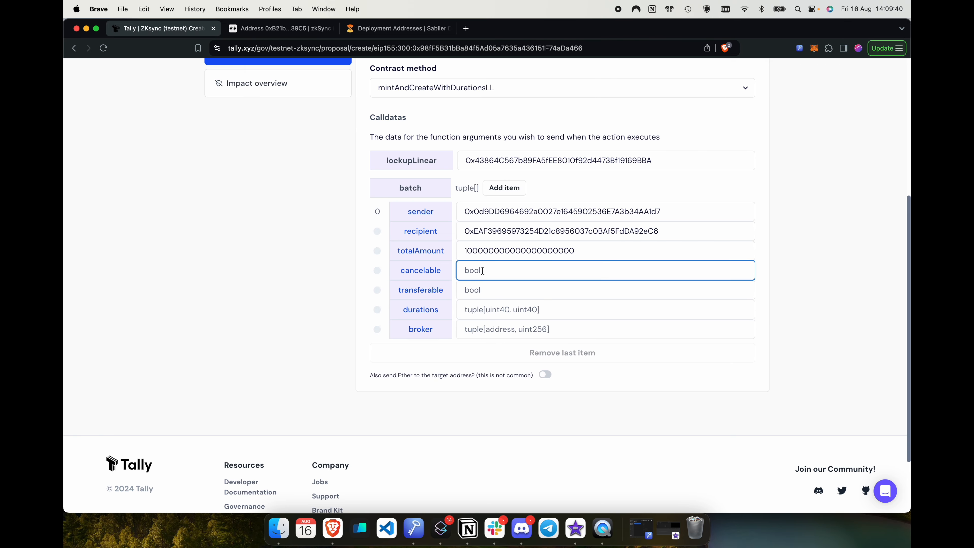
text(false)
click(496, 290)
text(true)
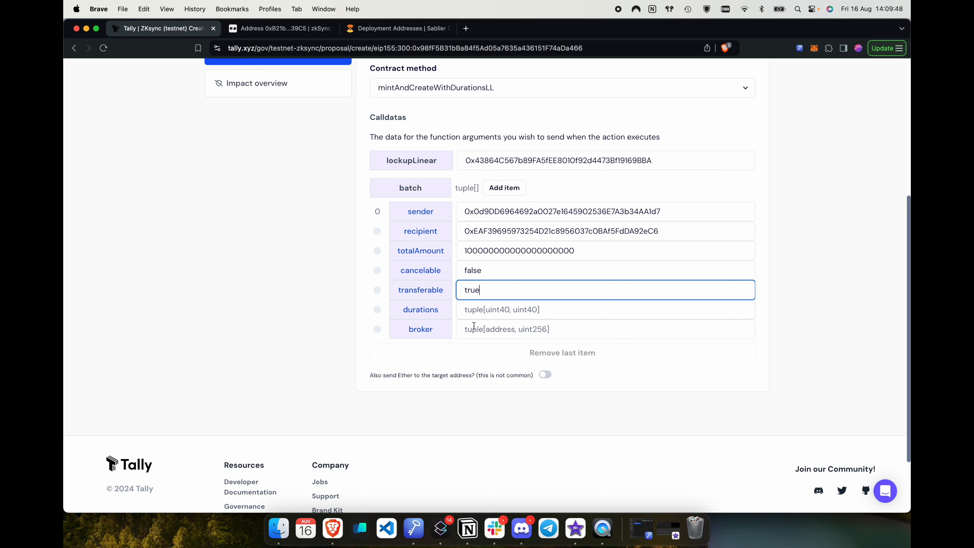
Copy the Durations value [0,2592000] from the Google Docs notes and paste it as the durations of batch item 0 in Tally
click(488, 304)
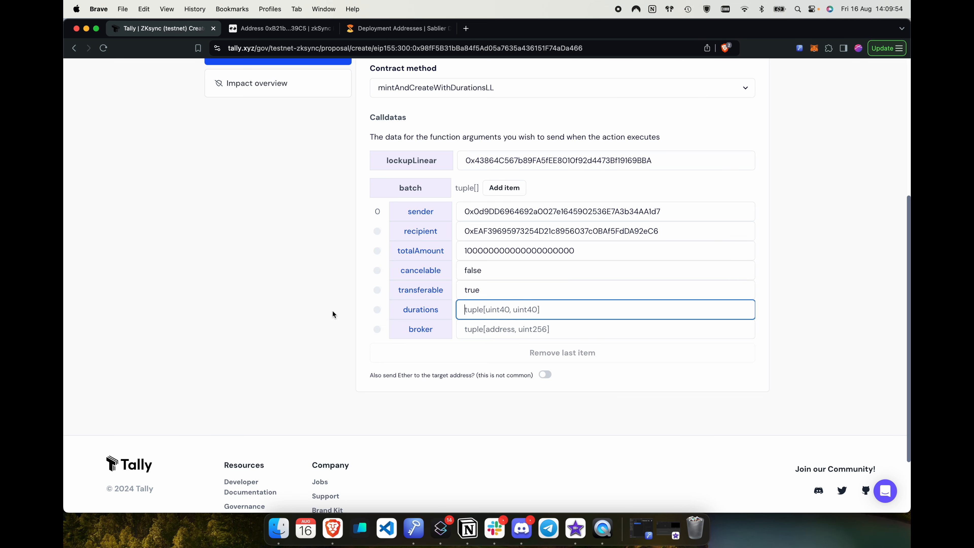
key(ctrl+Left)
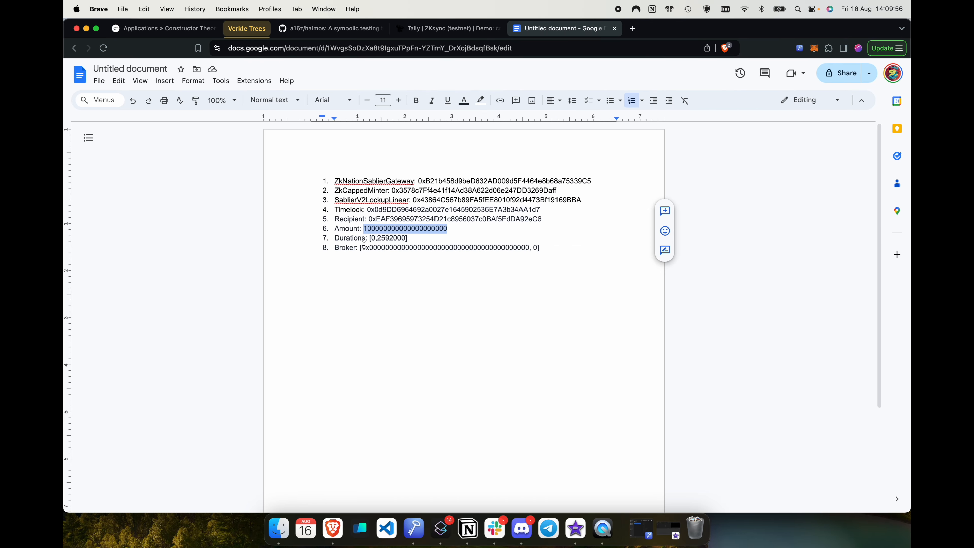
drag(369, 238, 408, 238)
key(ctrl+Right)
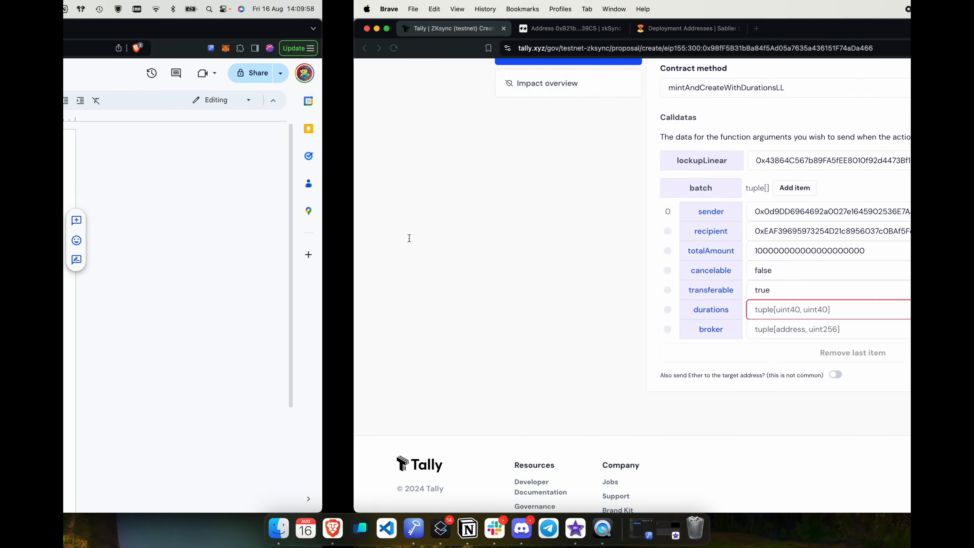
click(498, 311)
key(super+v)
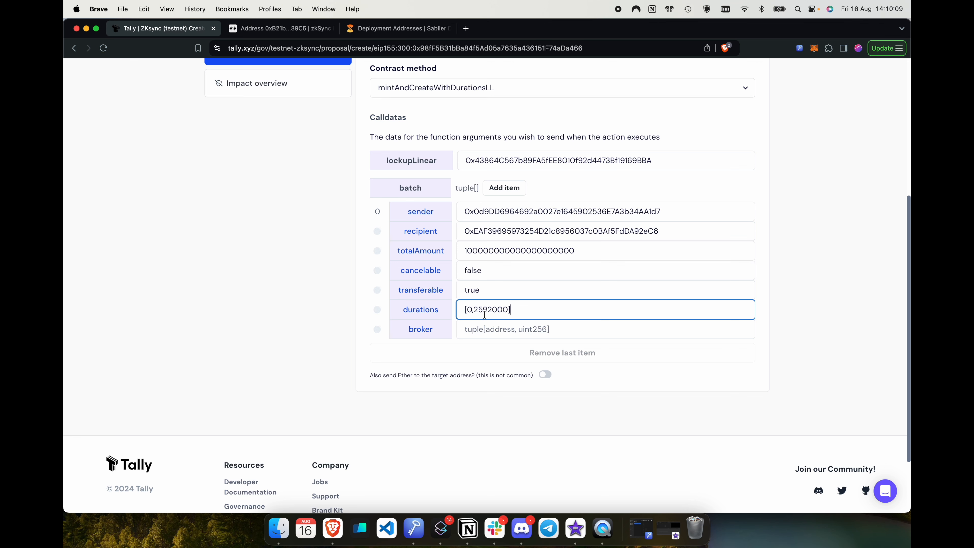
Copy the Broker value from the Google Docs notes into the broker of batch item 0 in Tally, with the zero address in double quotes
key(ctrl+Left)
drag(360, 248, 545, 249)
key(ctrl+Right)
click(469, 329)
key(super+v)
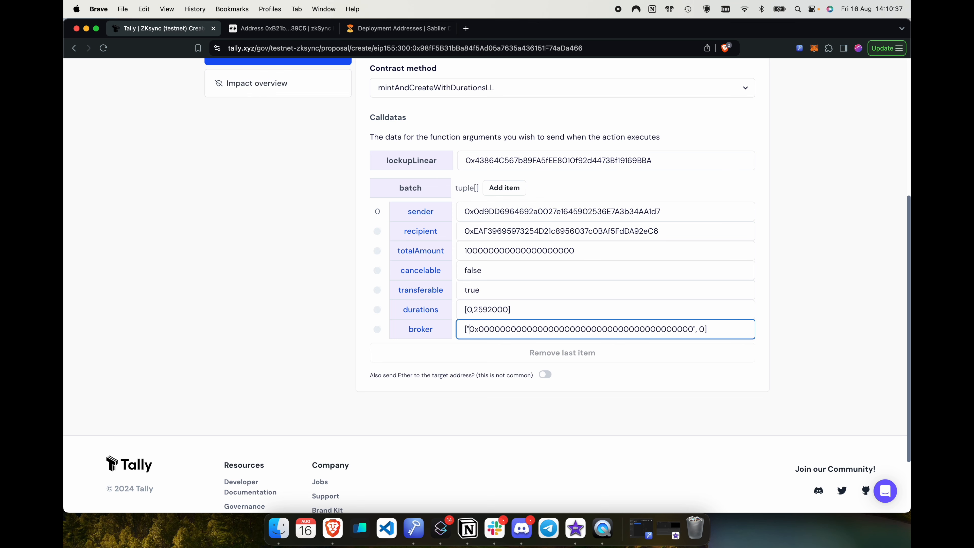
click(294, 352)
Review the custom action, run the proposal simulation, and publish the proposal onchain by confirming the transaction in MetaMask
scroll(294, 353, up, 2)
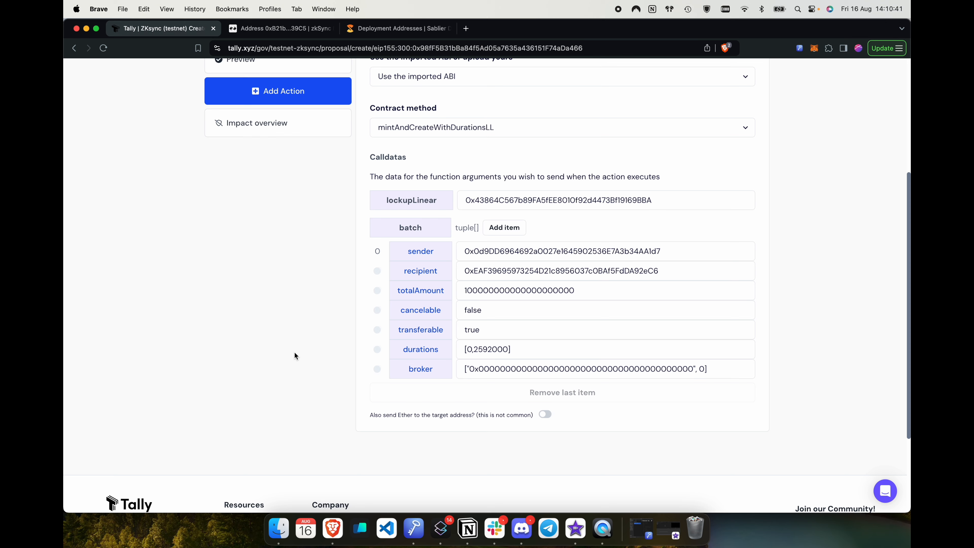
scroll(294, 352, up, 2)
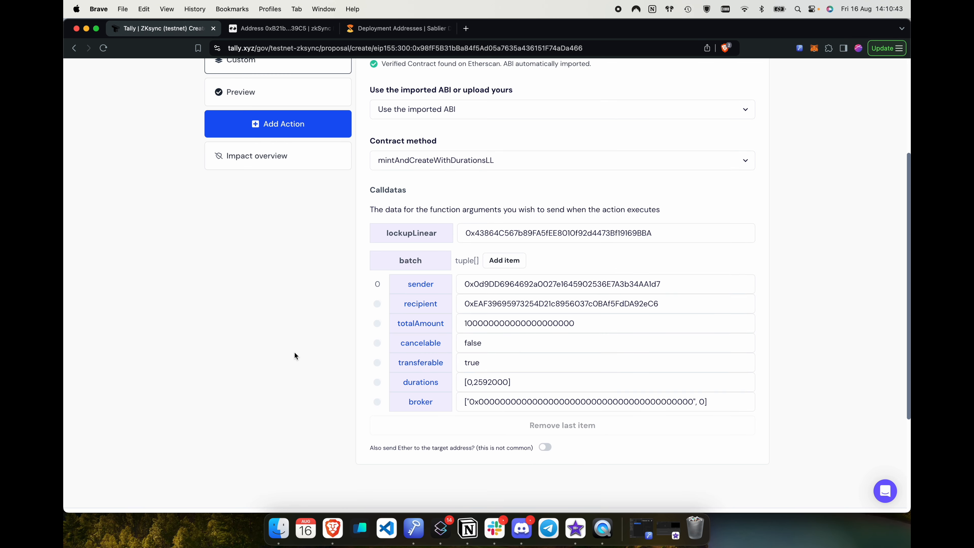
scroll(295, 352, up, 3)
scroll(295, 285, up, 5)
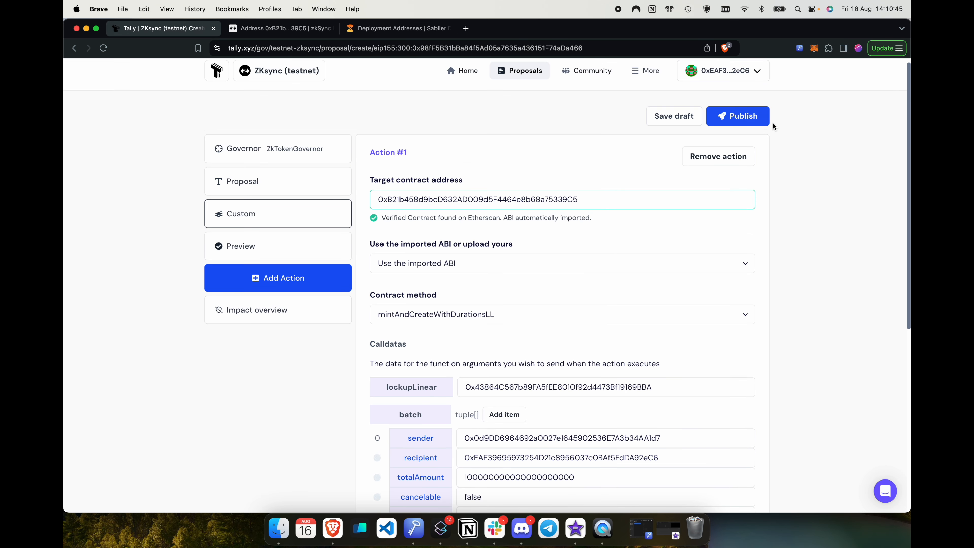
scroll(729, 120, down, 1)
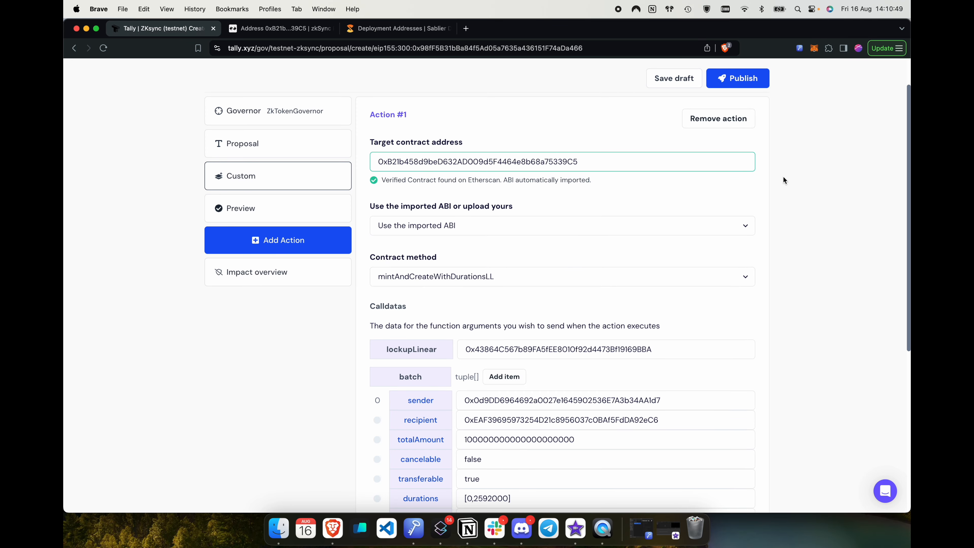
scroll(783, 176, down, 1)
scroll(783, 176, up, 2)
click(743, 122)
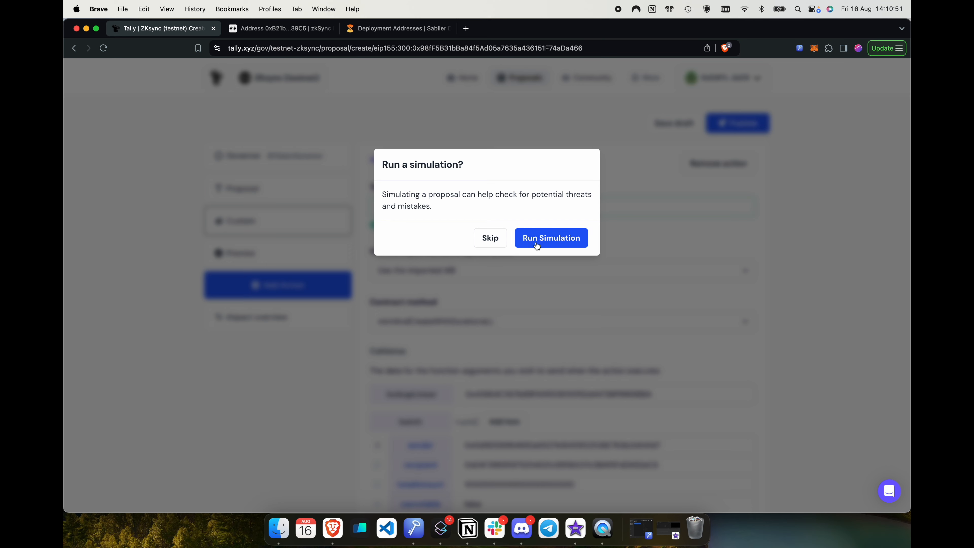
click(541, 239)
click(732, 123)
click(852, 302)
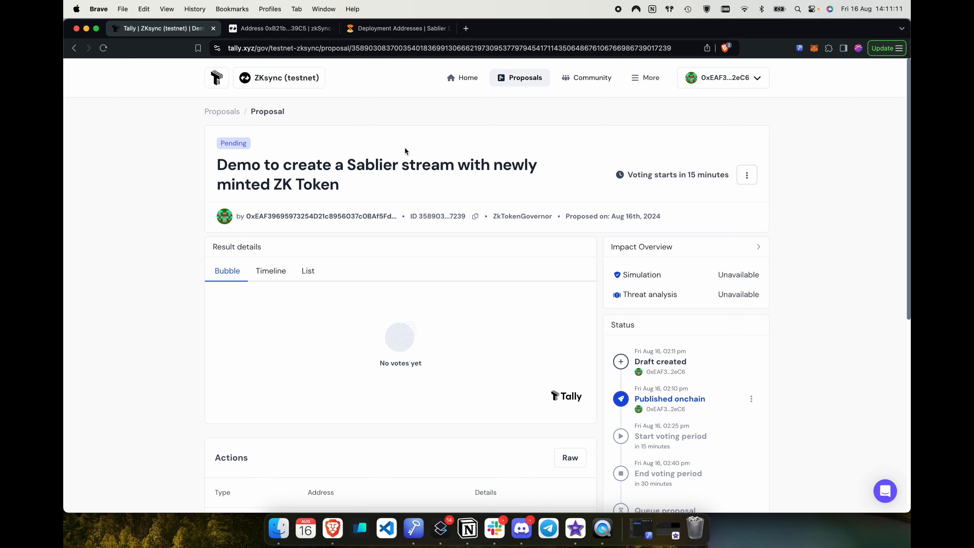
scroll(766, 282, down, 2)
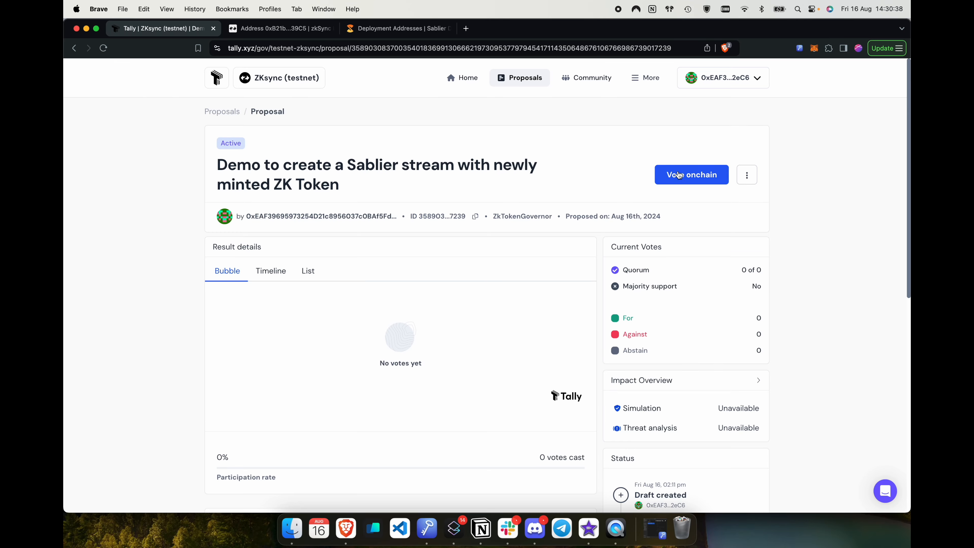
Vote For on the Sablier stream proposal onchain without a comment and confirm the vote transaction in MetaMask
click(681, 176)
click(415, 322)
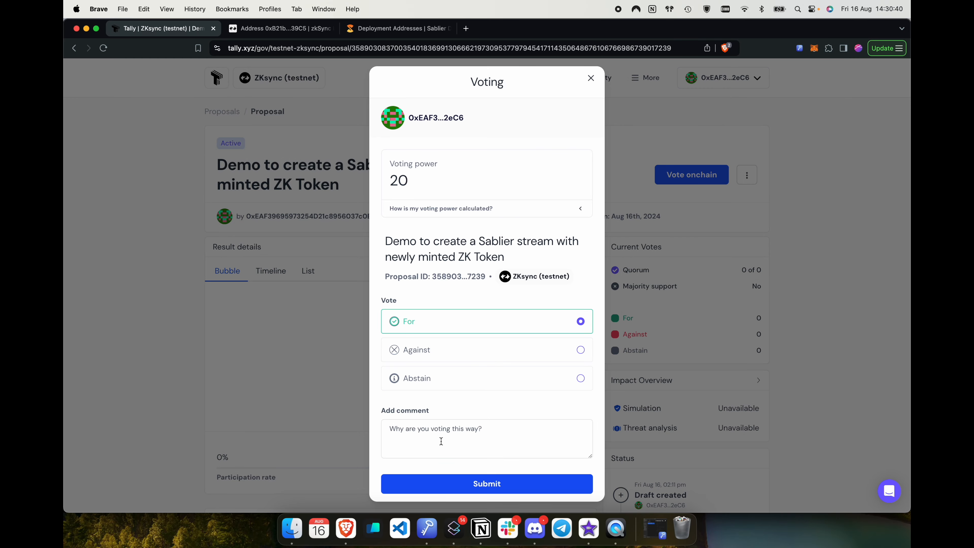
click(462, 488)
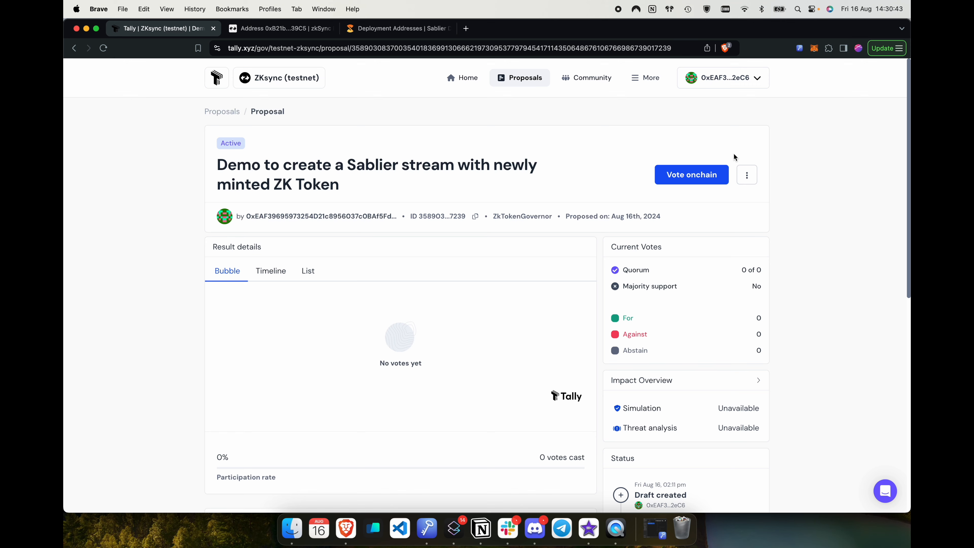
click(859, 303)
scroll(817, 175, down, 5)
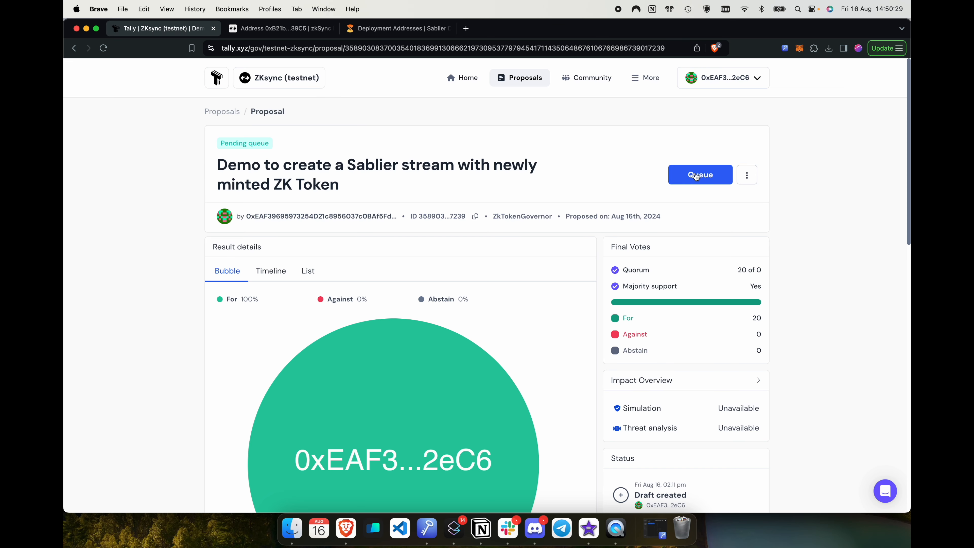
Queue the passed proposal, confirm the transaction in MetaMask, and reload the proposal page
click(696, 176)
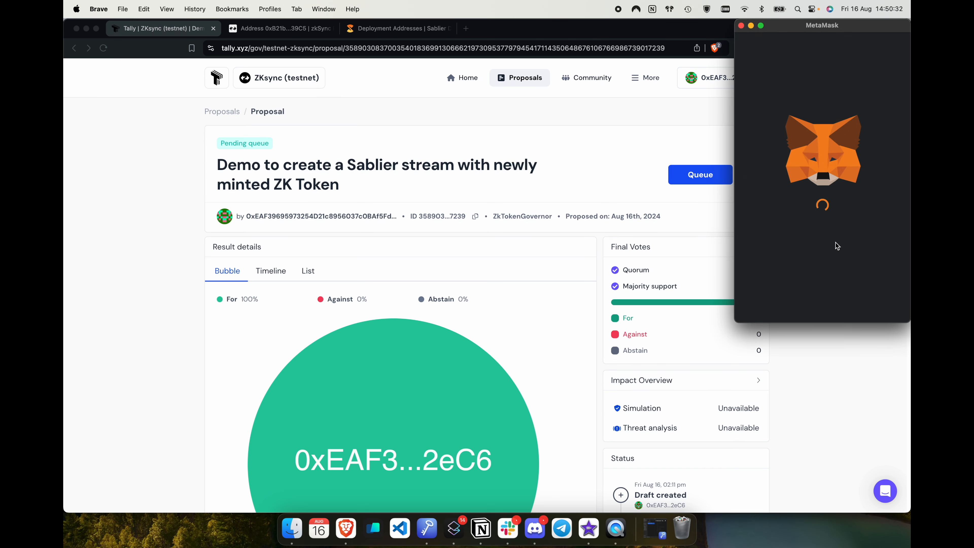
scroll(858, 269, down, 2)
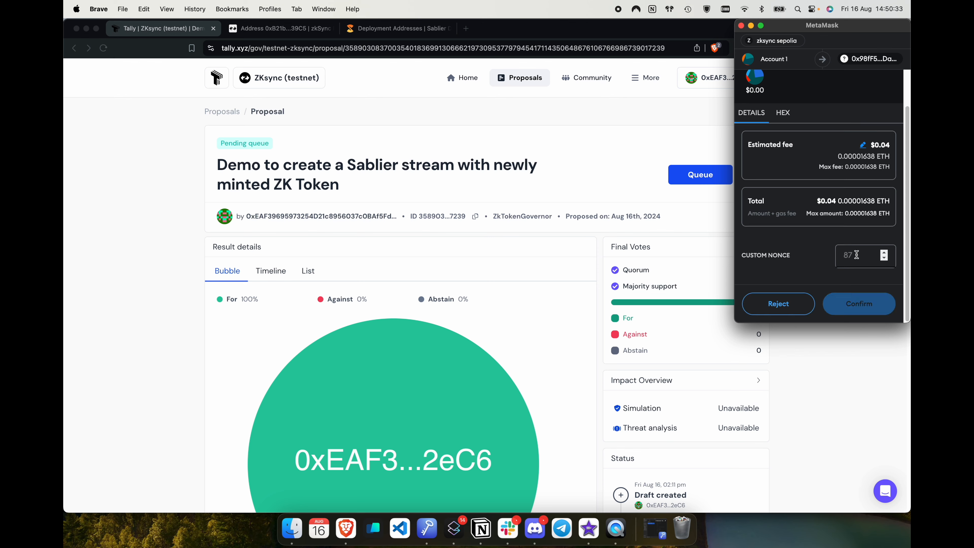
click(859, 305)
click(103, 50)
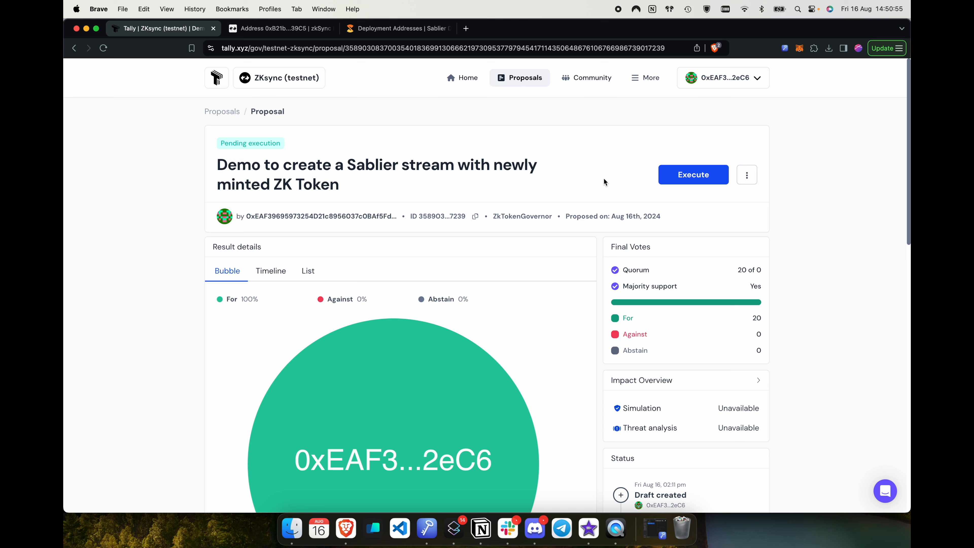
Execute the queued proposal and confirm the execution transaction in MetaMask
click(666, 177)
click(858, 305)
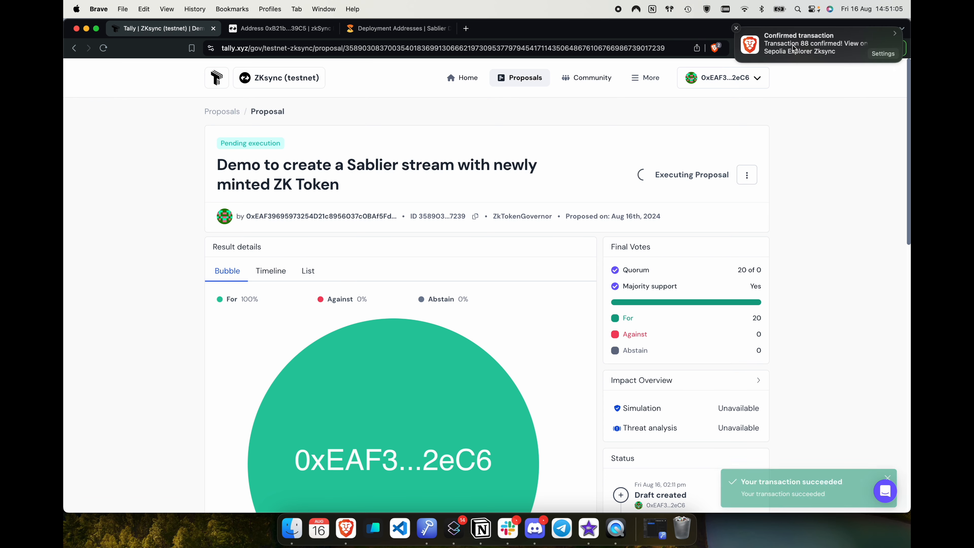
Open the execution transaction in the zkSync explorer and examine its token transfers and expanded input data
click(817, 45)
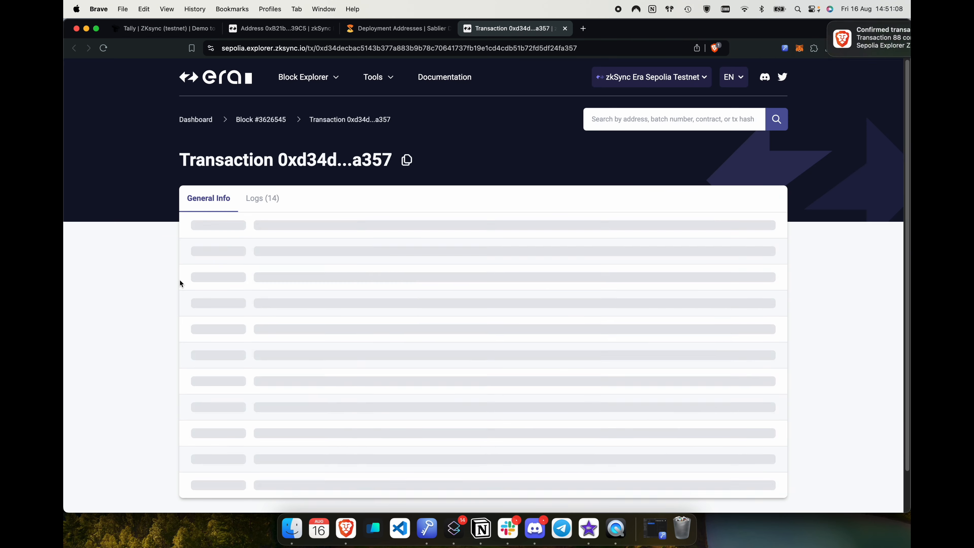
scroll(180, 281, down, 2)
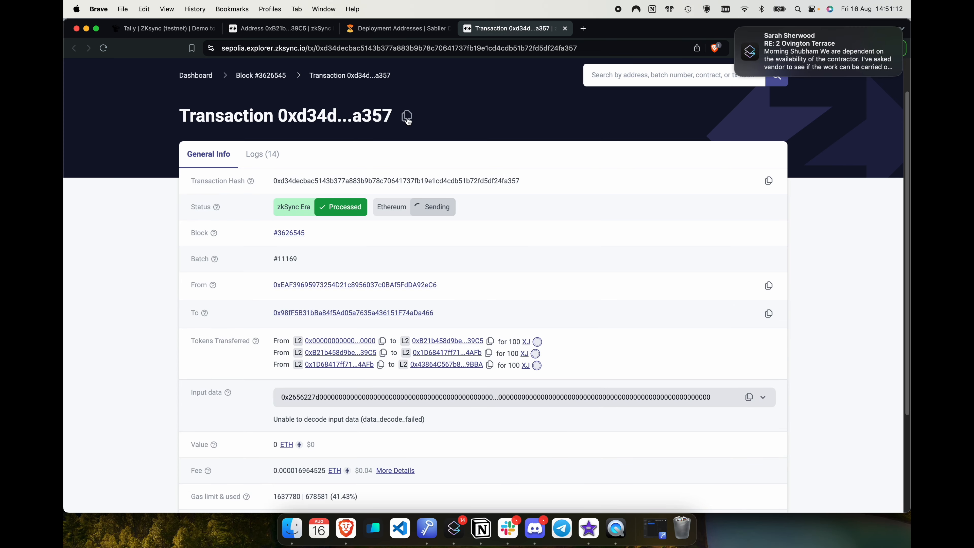
click(293, 397)
scroll(293, 268, down, 4)
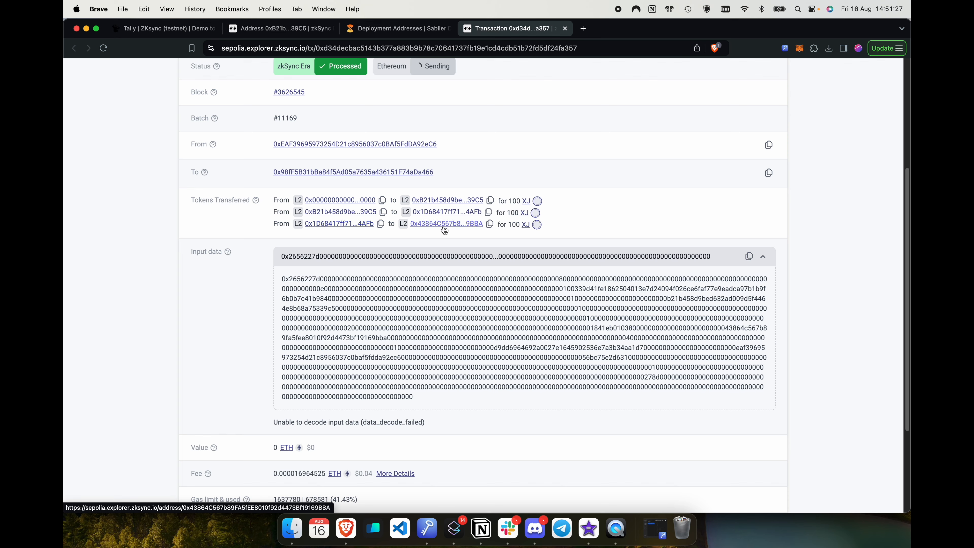
scroll(441, 214, up, 5)
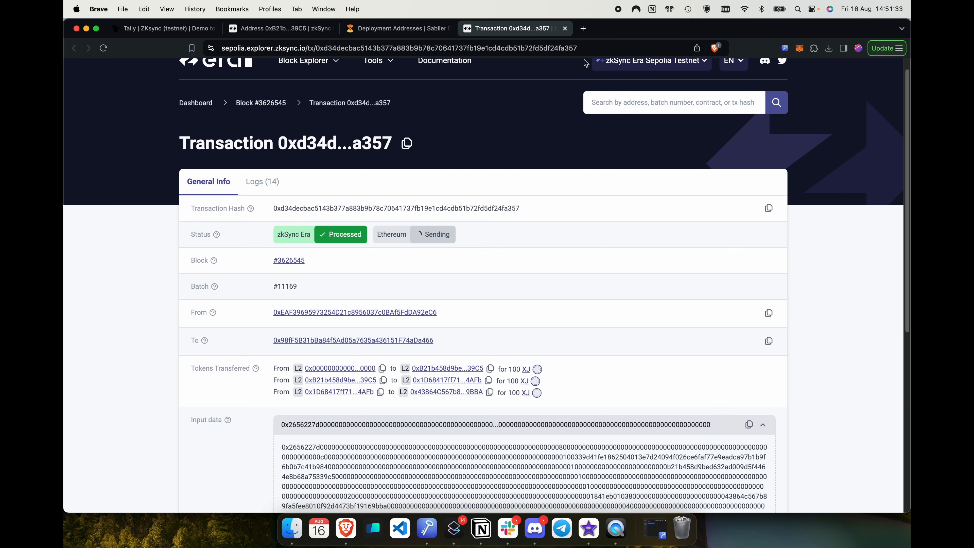
Open app.sablier.com in a new tab and check which chain is connected, leaving the selection as it is
click(584, 29)
text(app.sablier.com)
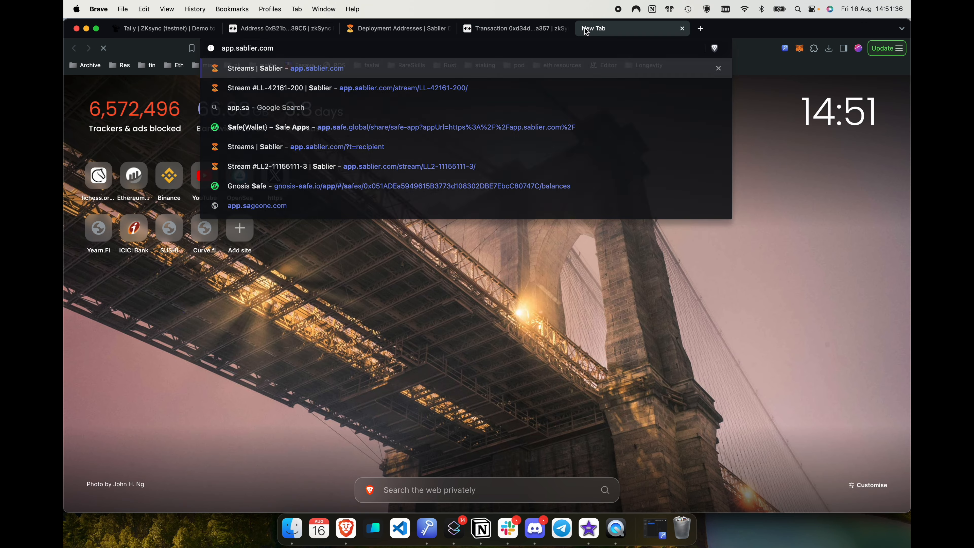
key(Return)
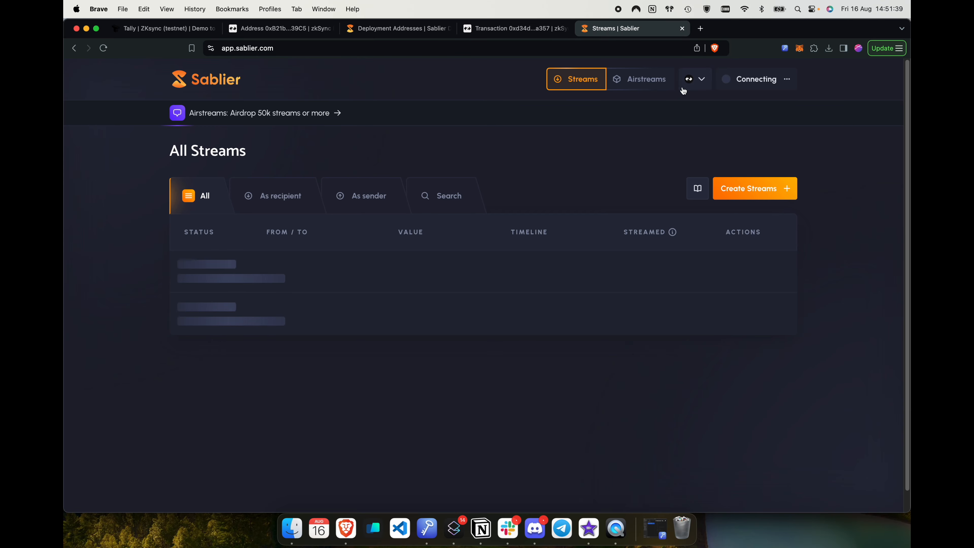
click(695, 79)
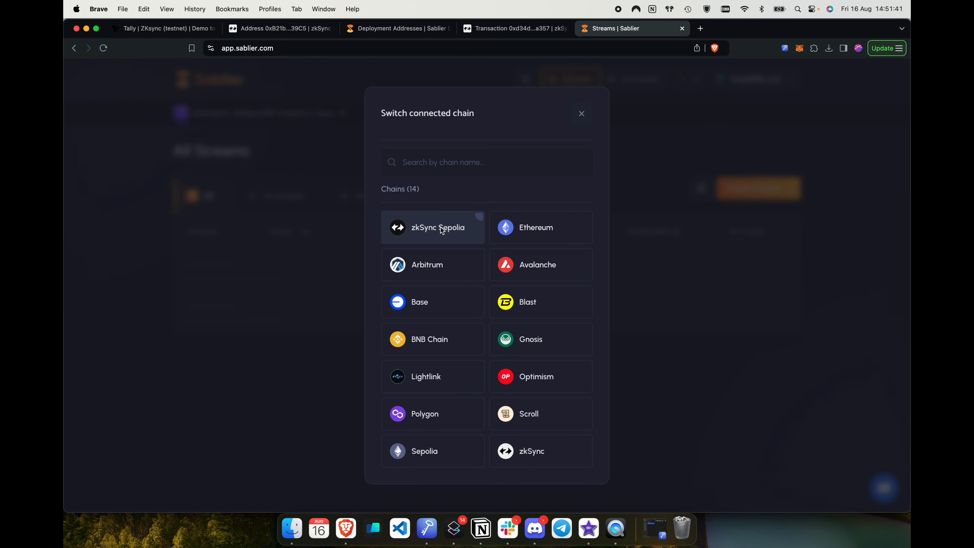
click(582, 113)
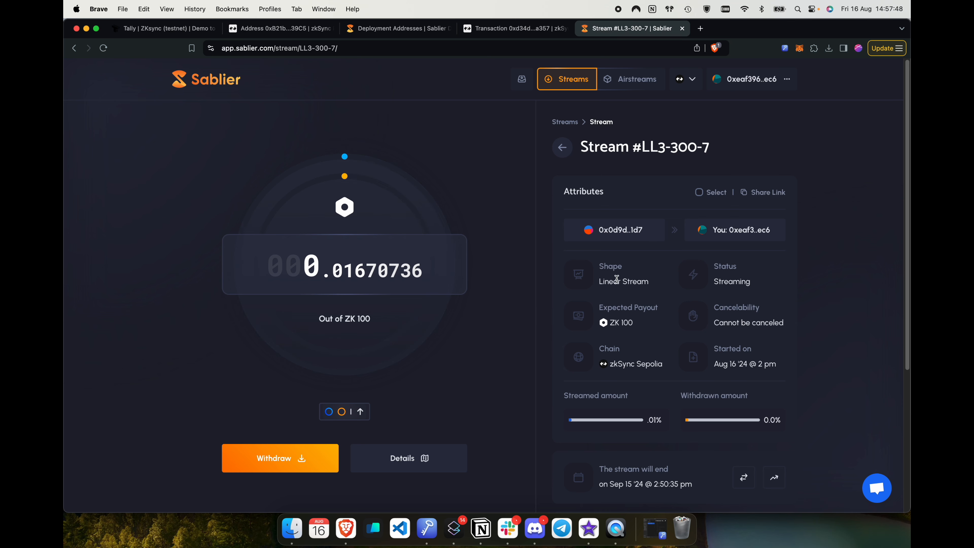
Look up the sender of the new Sablier stream in the zkSync explorer and return to the stream page
scroll(617, 276, down, 2)
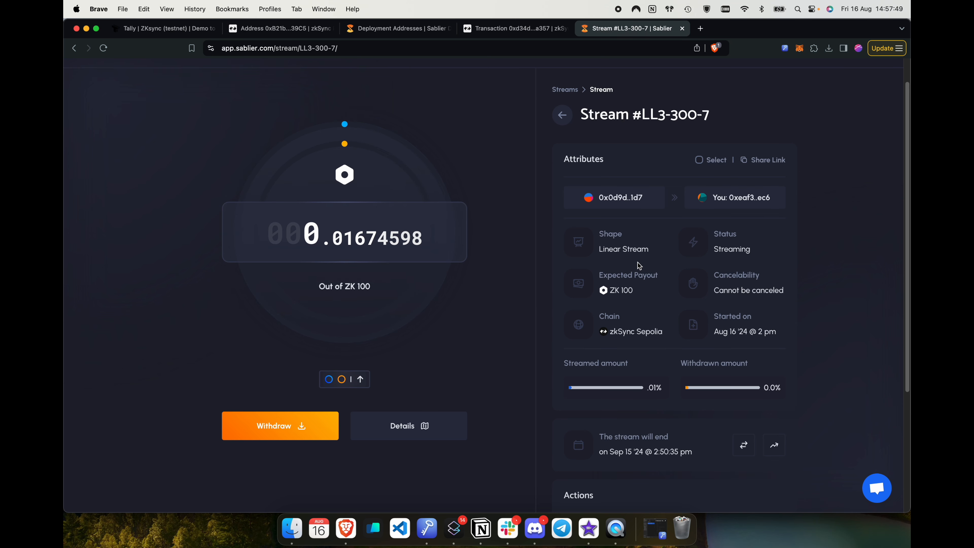
click(628, 198)
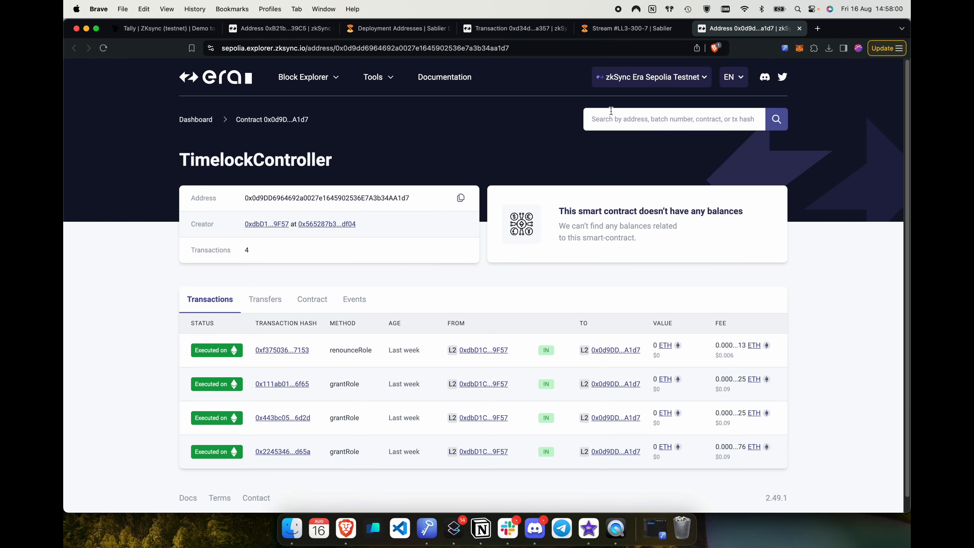
click(799, 28)
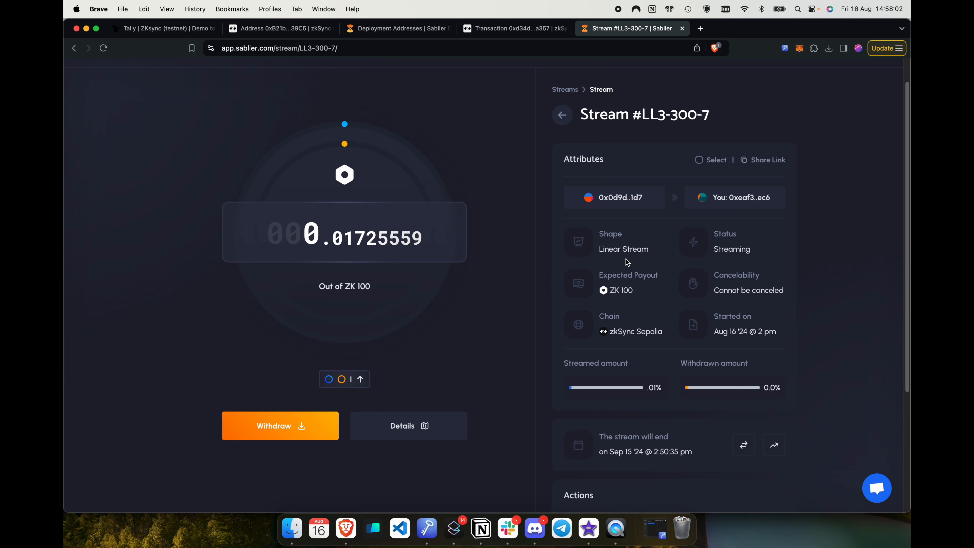
Examine the stream's attributes, including payout, cancelability and end date, and open its full details
scroll(627, 221, down, 2)
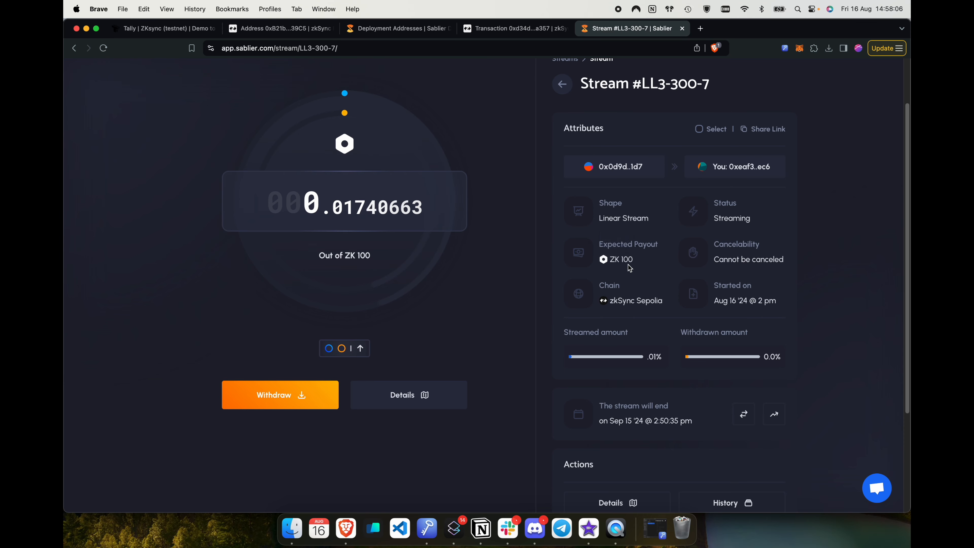
scroll(732, 269, down, 1)
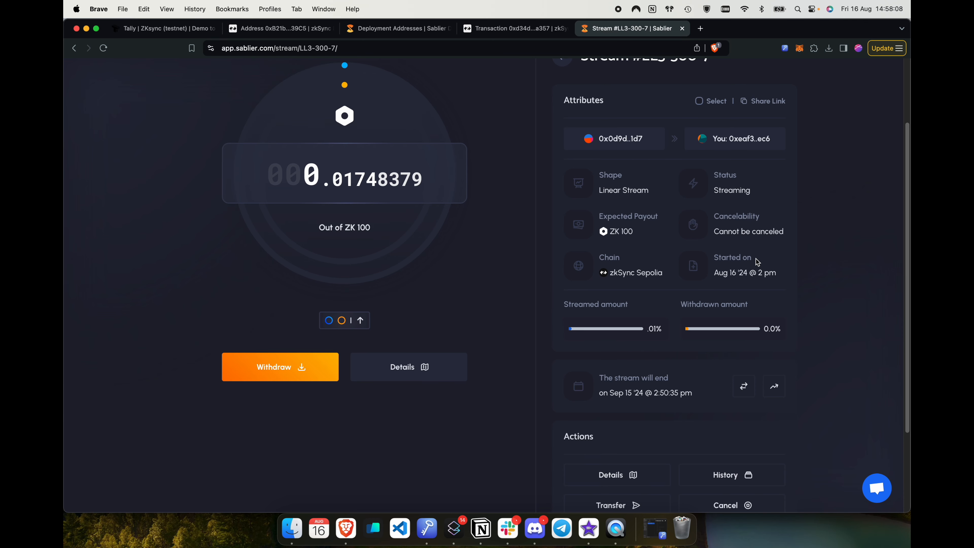
scroll(705, 295, down, 1)
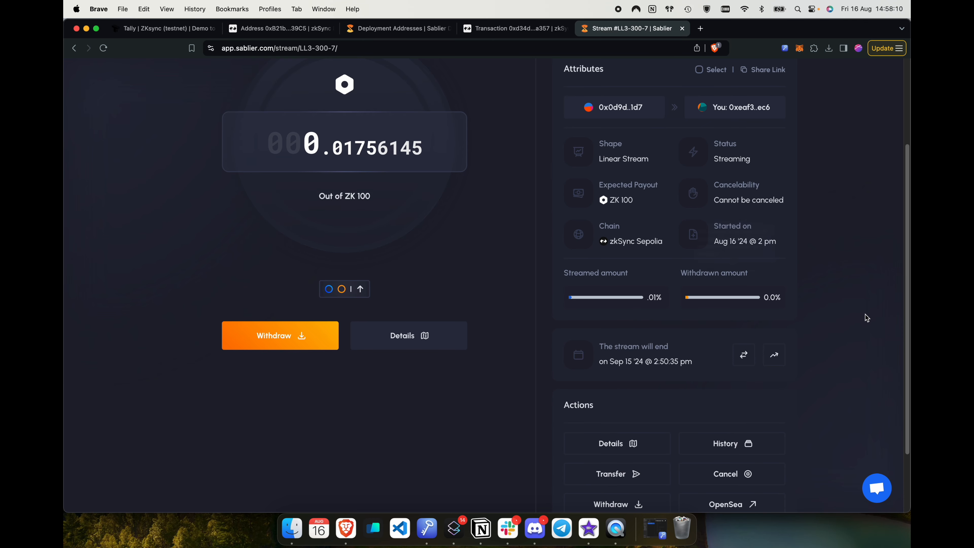
scroll(811, 313, down, 1)
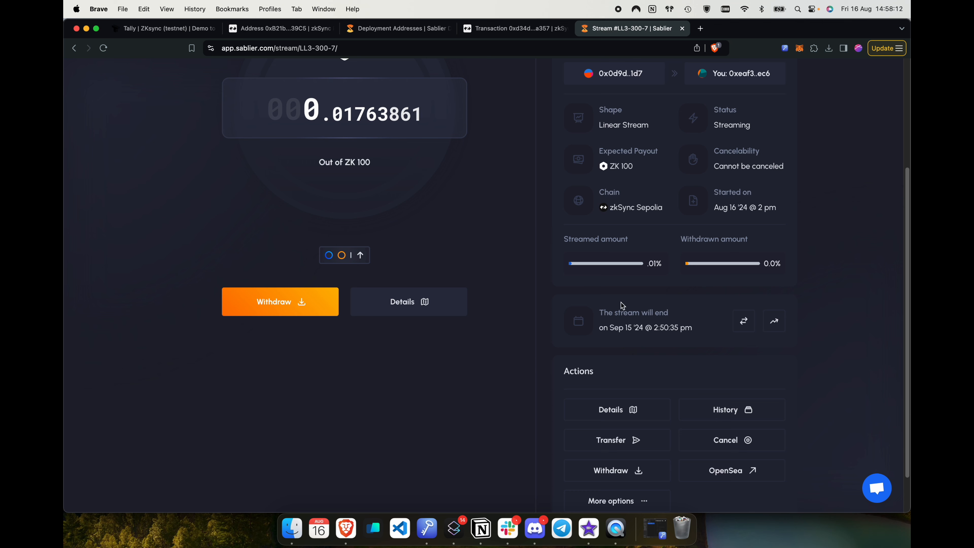
click(394, 303)
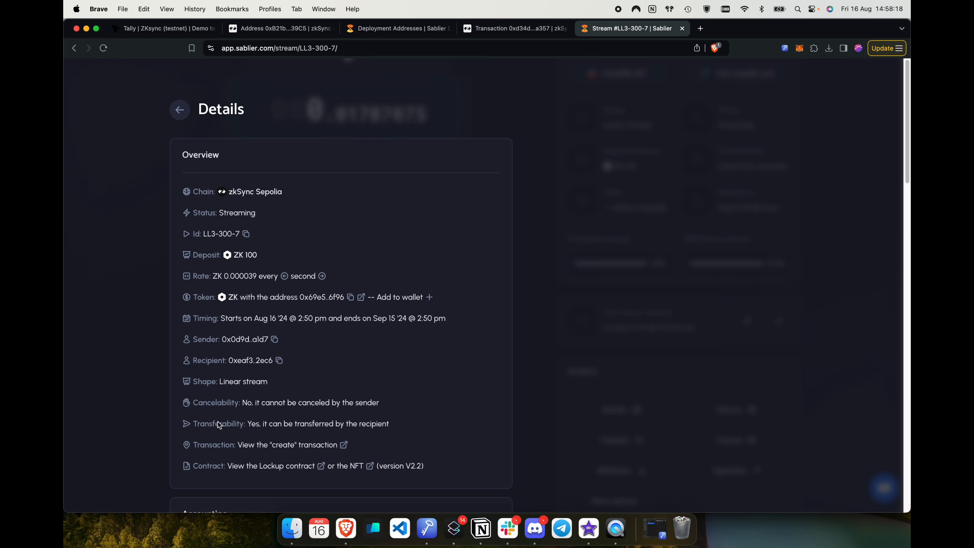
Examine the stream's transferability in the overview, plus its accounting amounts and timeline
scroll(207, 419, down, 3)
drag(248, 357, 364, 355)
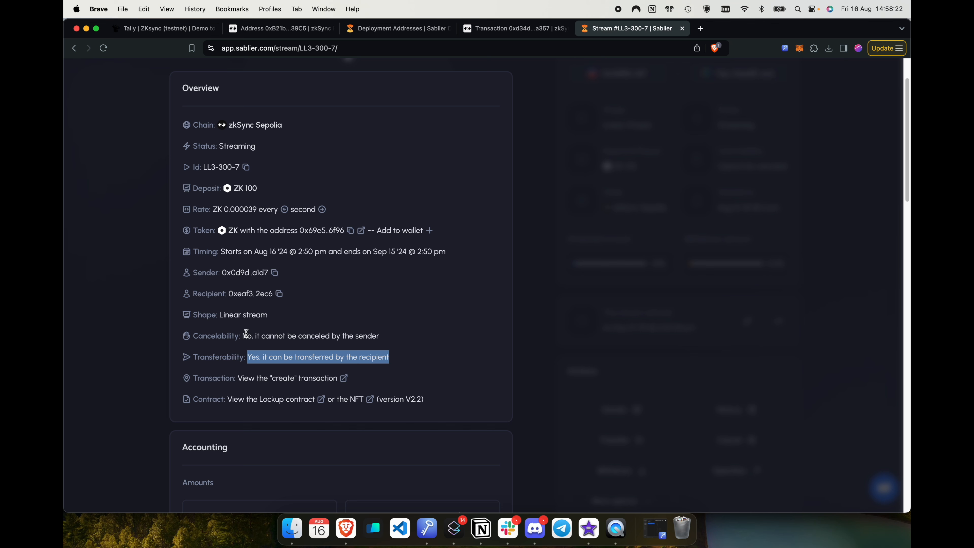
scroll(338, 342, down, 10)
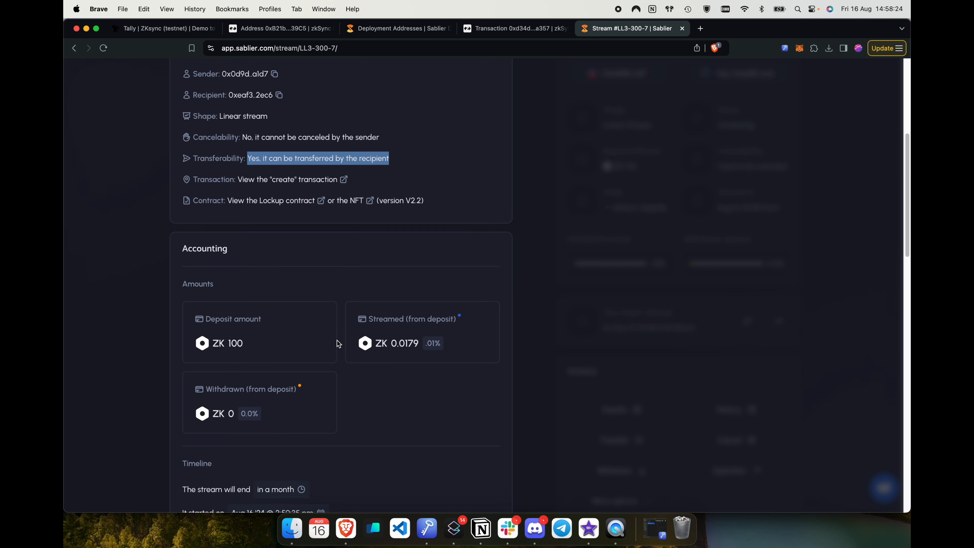
scroll(288, 390, down, 7)
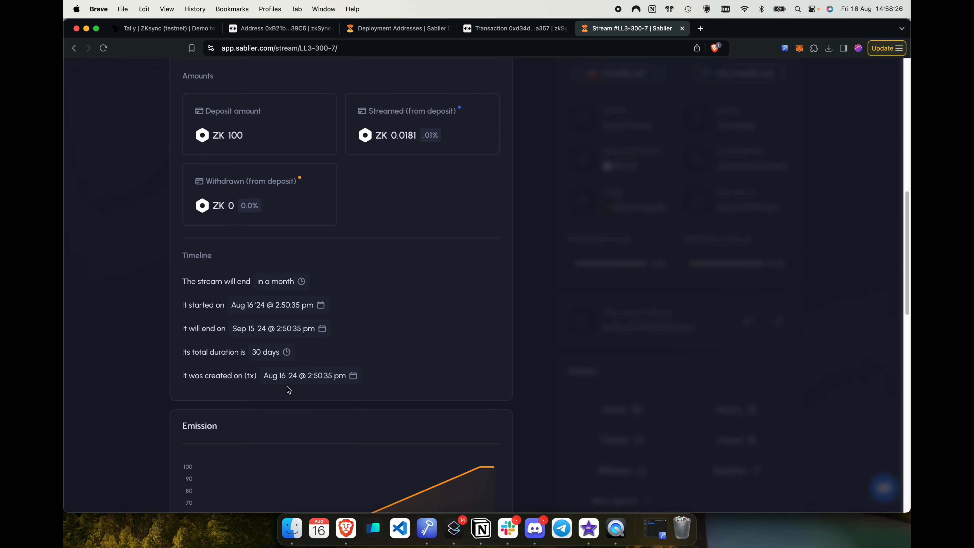
scroll(353, 393, down, 3)
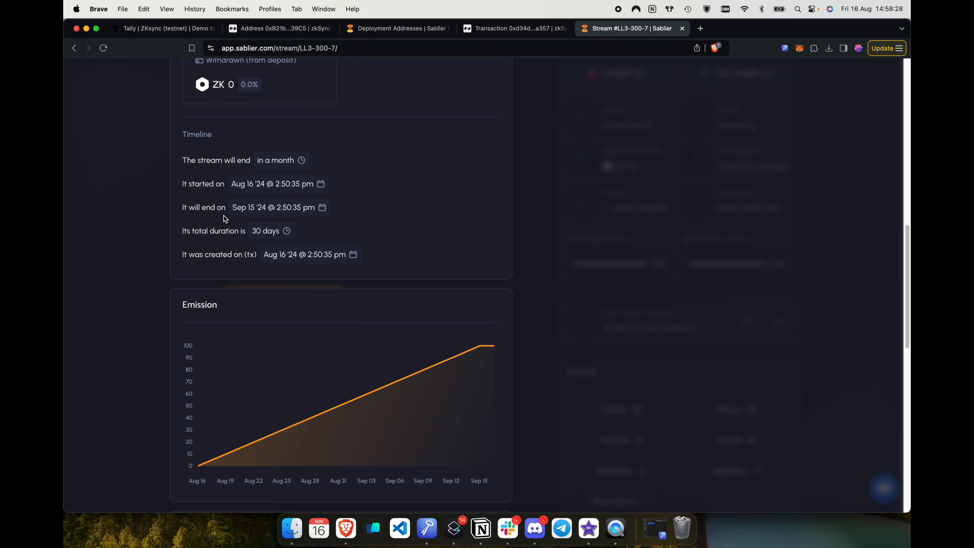
Examine the stream's emission chart, recipient NFT and available actions, and return to the overview
scroll(307, 277, down, 5)
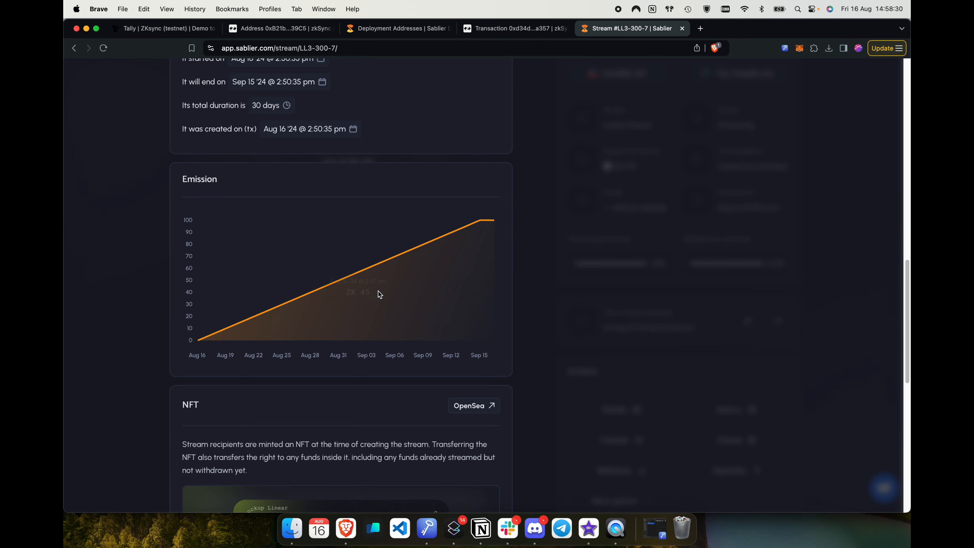
scroll(235, 332, down, 8)
scroll(346, 300, down, 3)
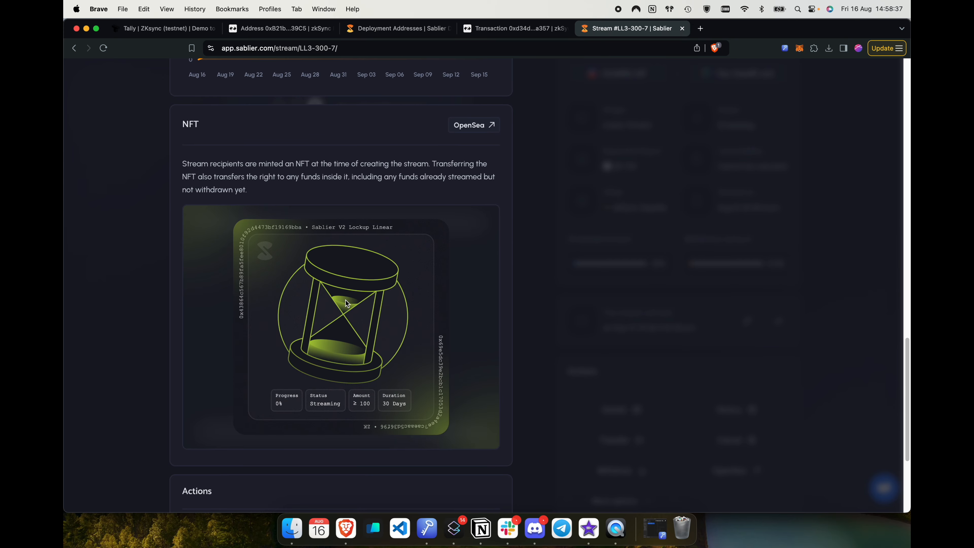
scroll(346, 301, down, 3)
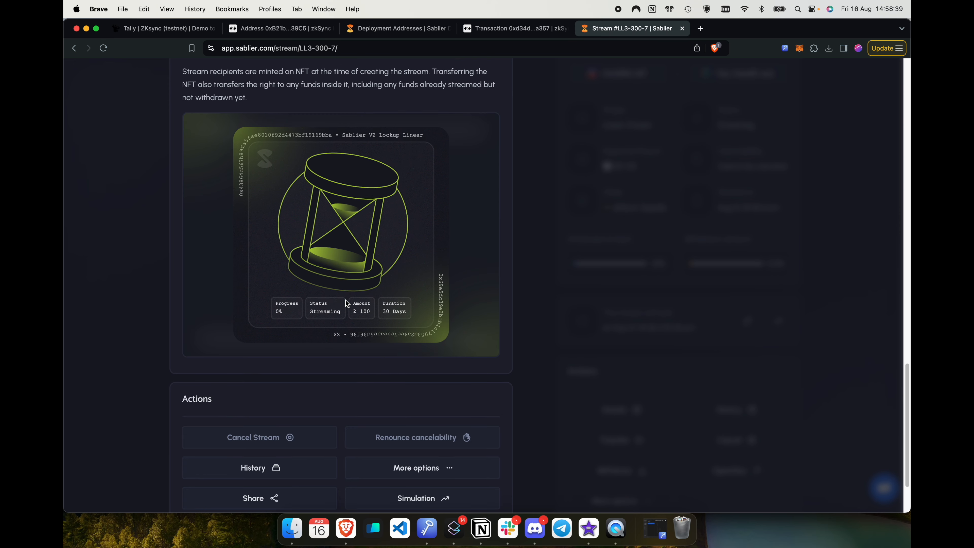
scroll(345, 301, down, 4)
scroll(407, 309, up, 20)
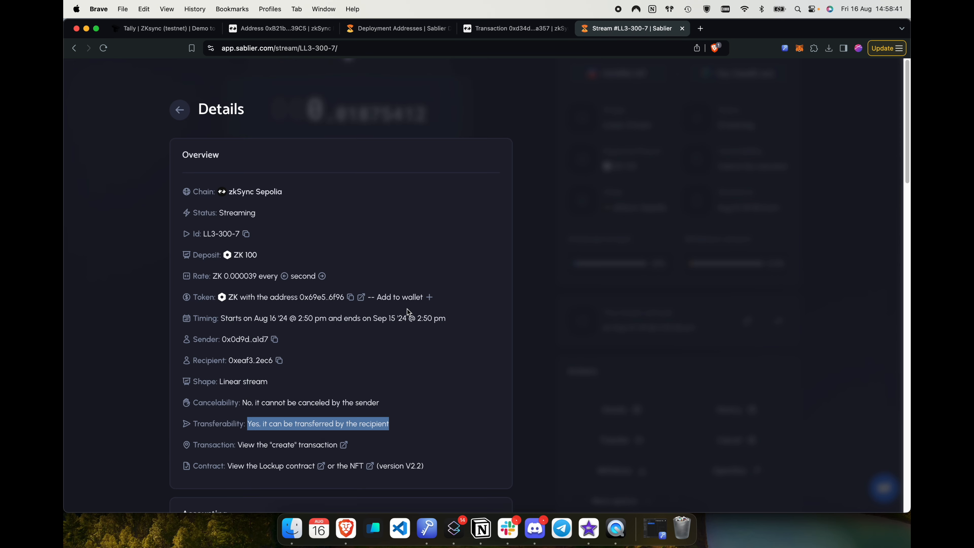